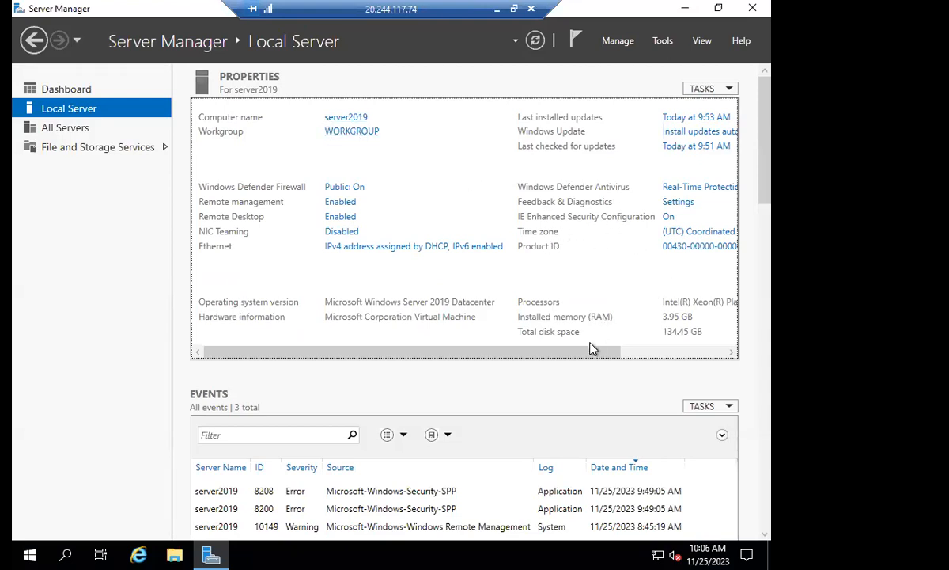
Review the full Local Server properties for server2019, including update, security and hardware details, and return to the Dashboard.
drag(619, 353, 728, 353)
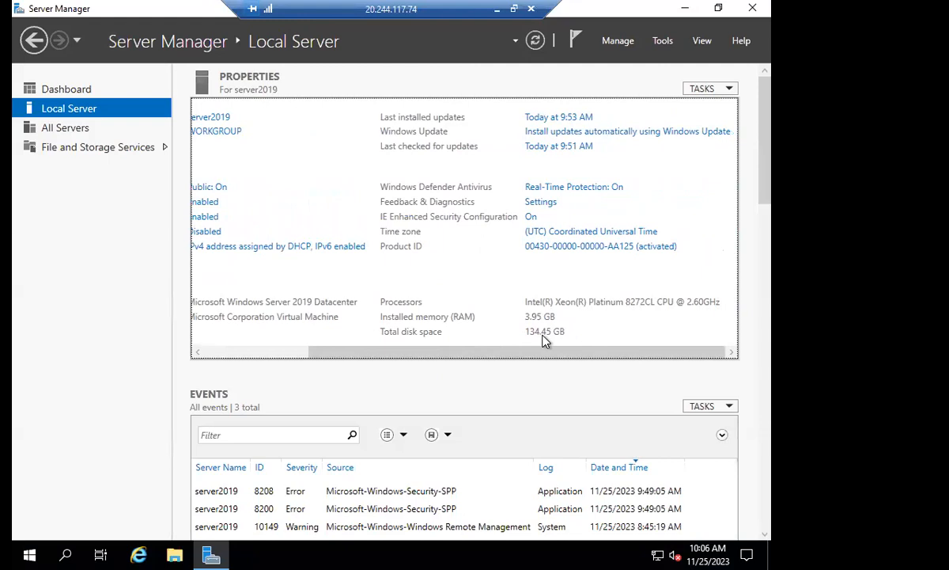
scroll(544, 340, left, 5)
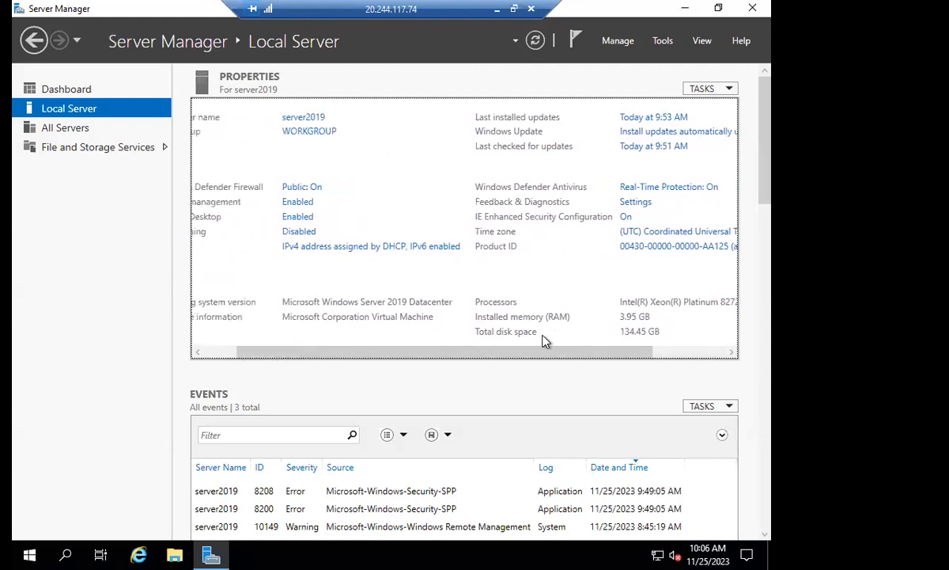
scroll(545, 340, left, 1)
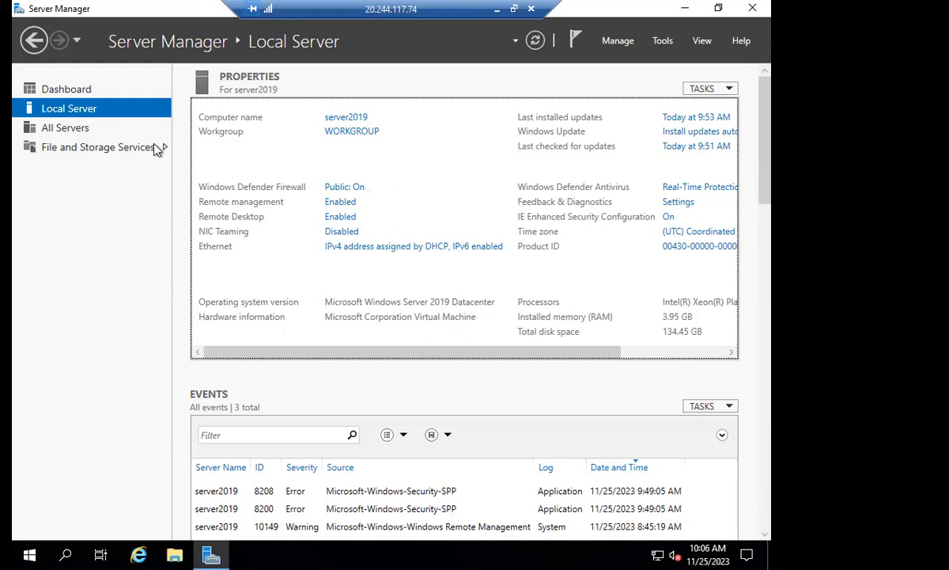
click(83, 93)
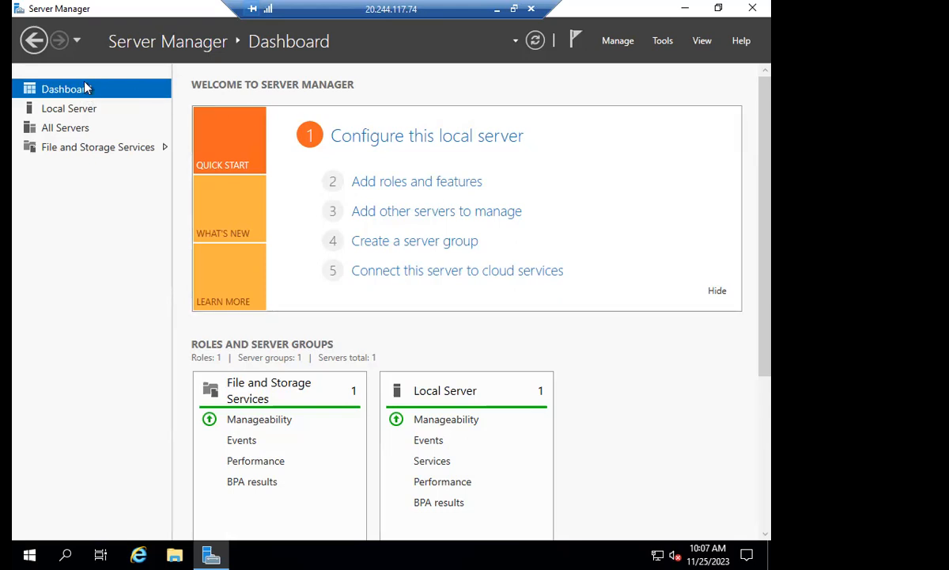
Switch to Paint to review the workgroup-to-domain notes and return to the remote server session.
click(497, 9)
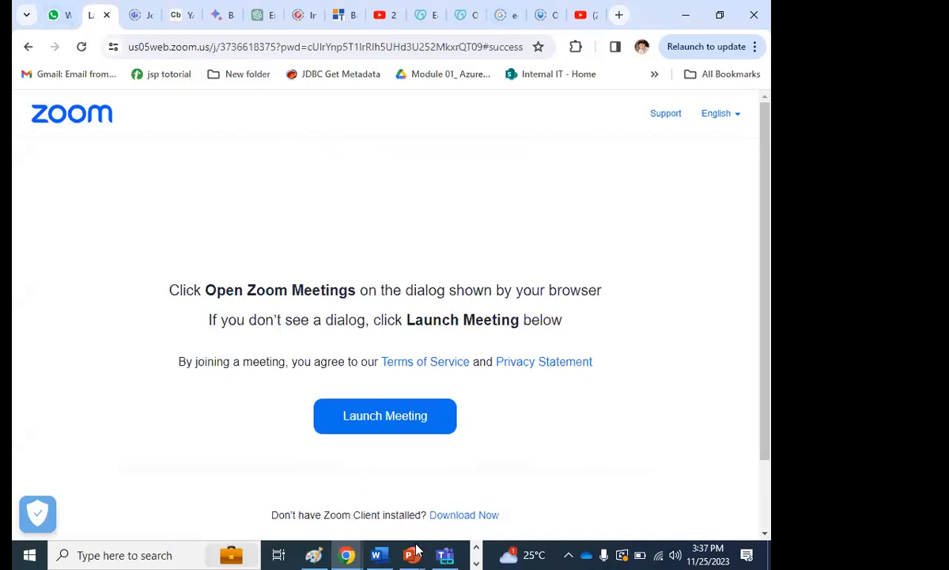
click(313, 555)
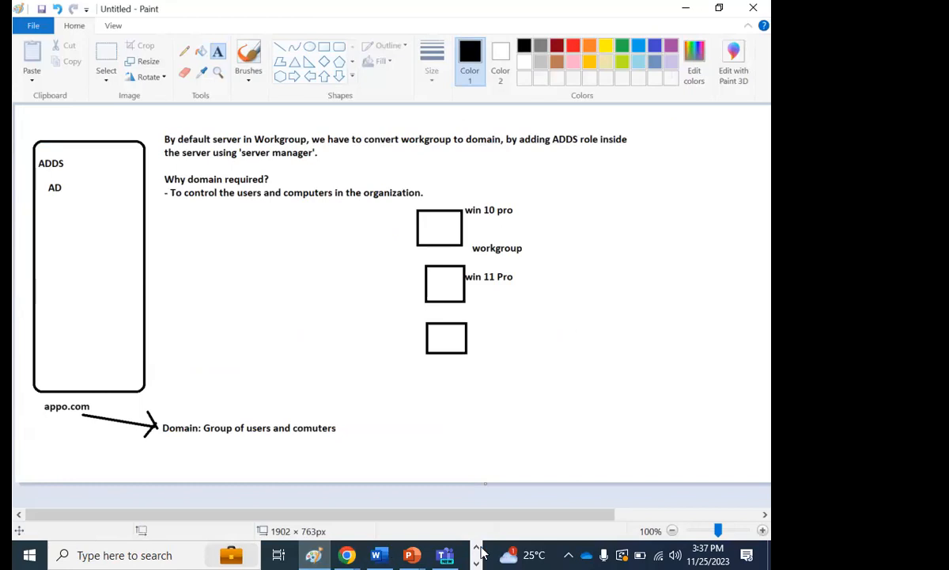
click(348, 554)
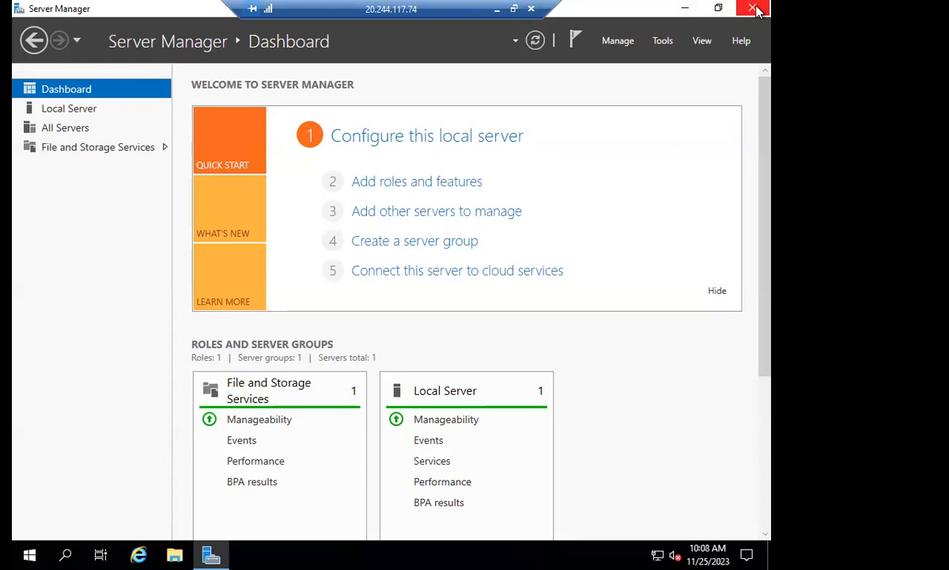
Close Server Manager and launch it again on the remote server.
click(756, 10)
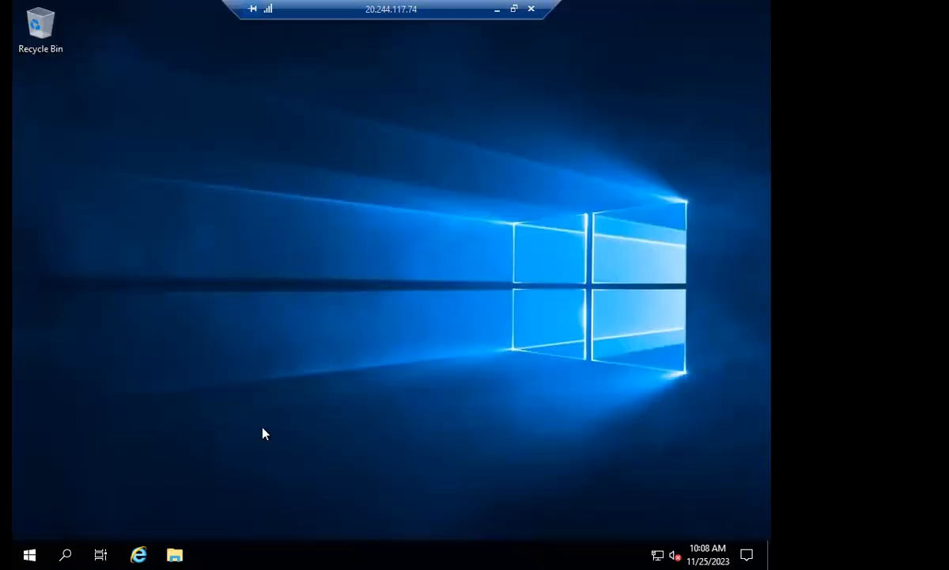
click(31, 553)
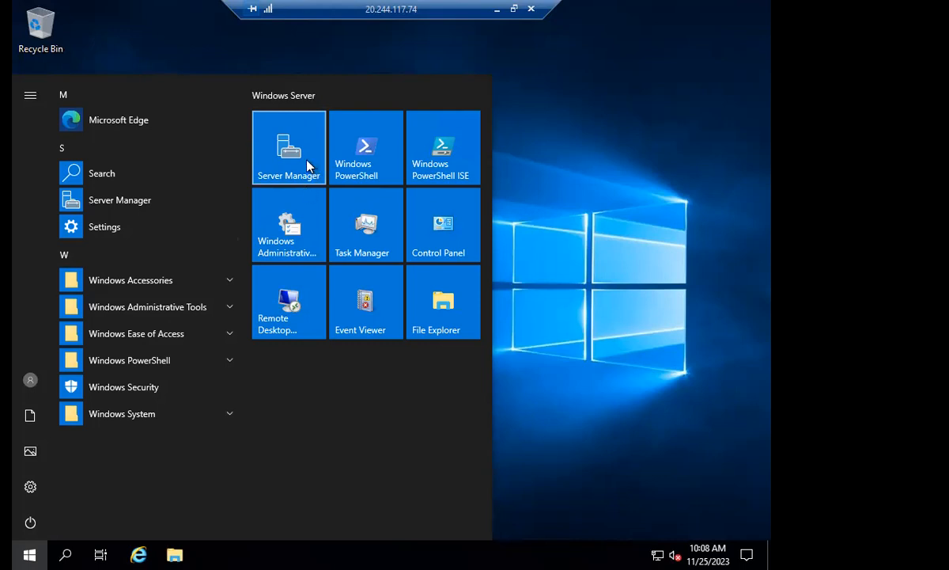
click(308, 165)
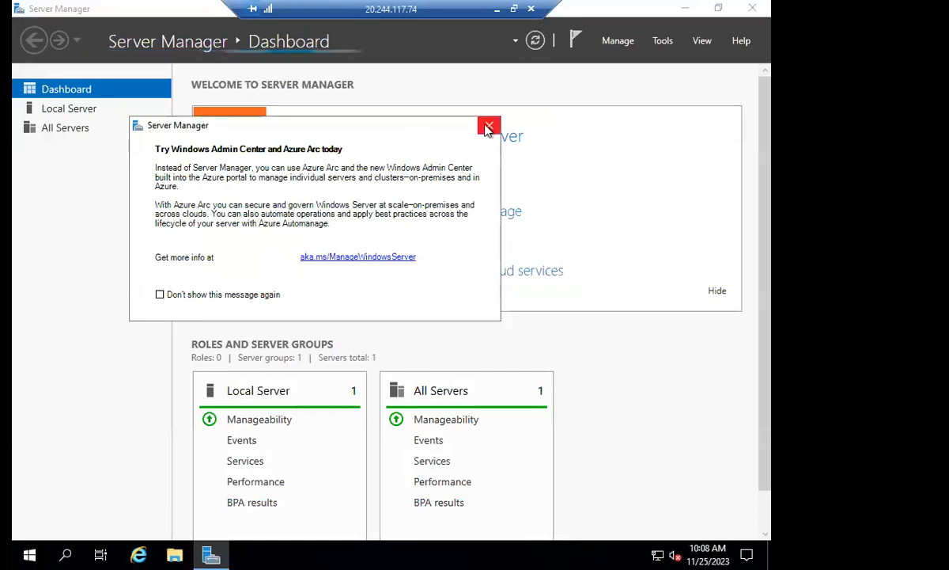
Dismiss the Windows Admin Center notice and start the Add Roles and Features Wizard, continuing to the installation type.
click(489, 125)
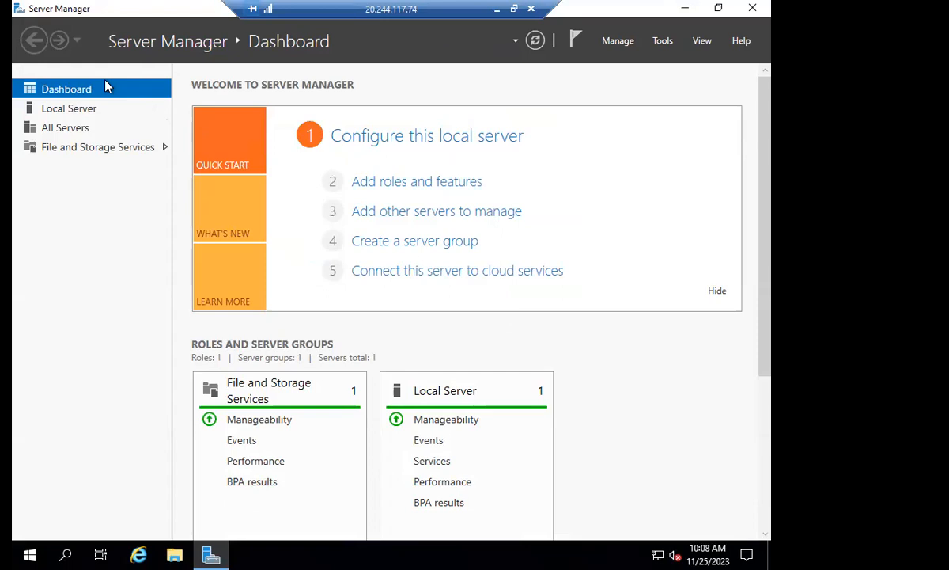
click(415, 184)
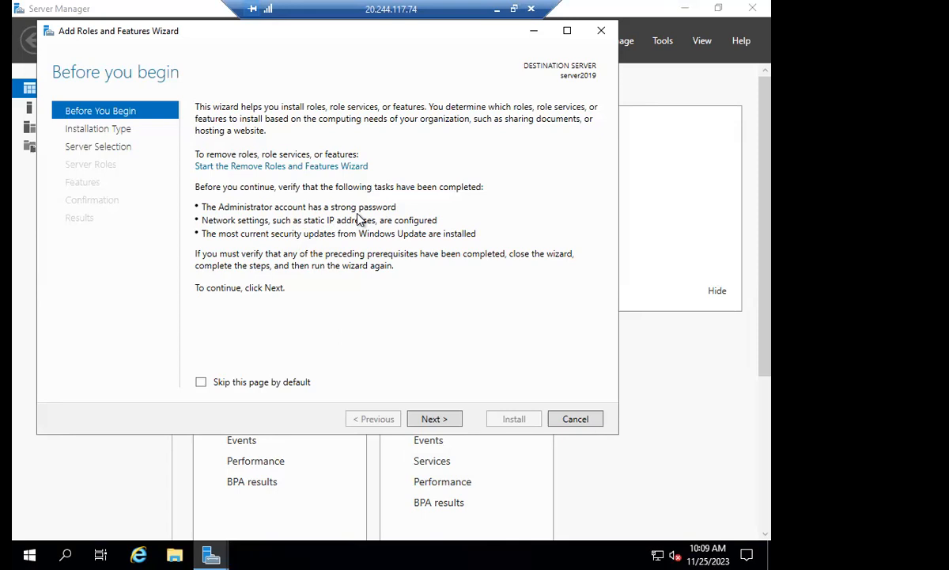
click(433, 420)
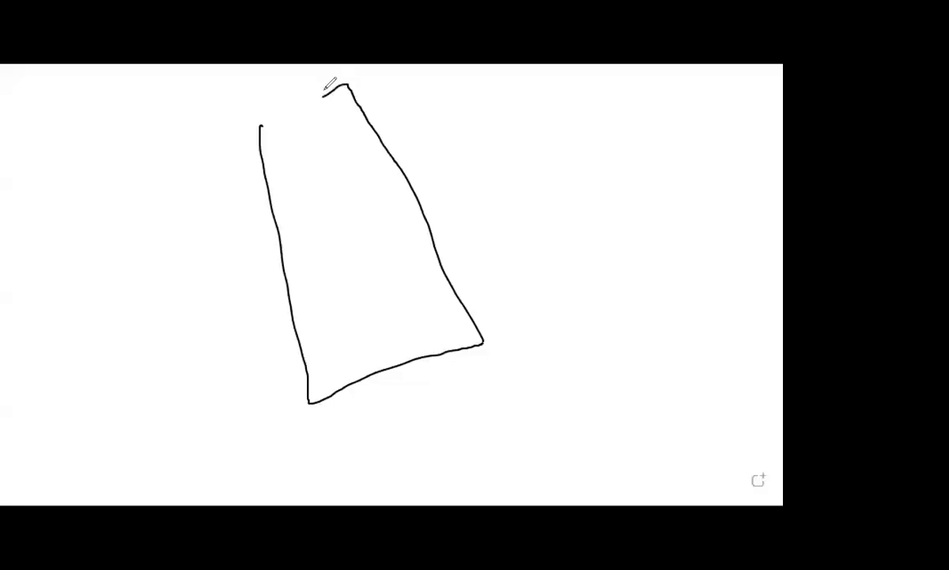
Sketch on the whiteboard a large server box containing a small VM box, an outside user connected by an arrow, and the label ADDS.
drag(324, 93, 247, 129)
mouse_move(288, 170)
mouse_down()
mouse_move(343, 227)
mouse_move(321, 156)
mouse_move(283, 167)
mouse_move(293, 132)
mouse_move(310, 127)
mouse_up()
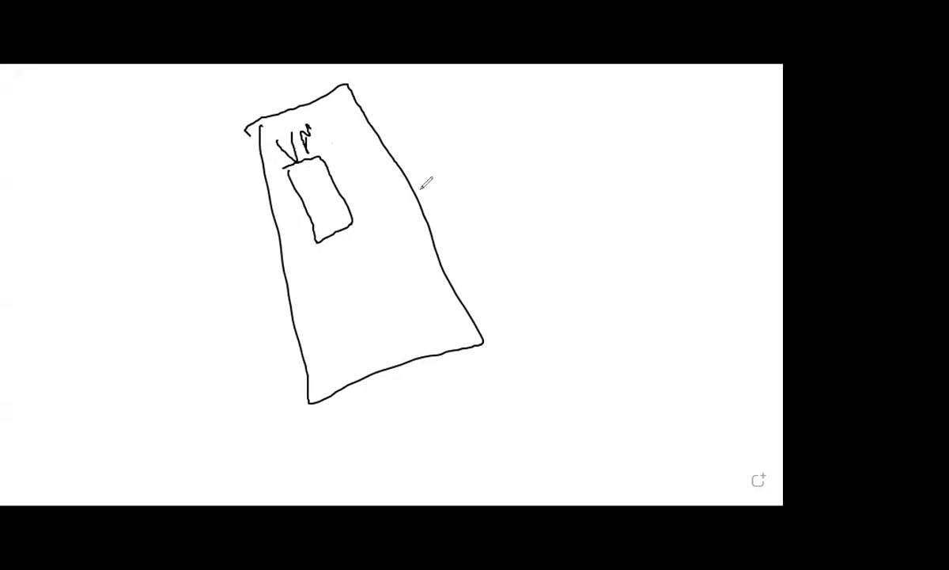
mouse_move(696, 298)
mouse_down()
mouse_move(706, 295)
mouse_move(706, 342)
mouse_move(360, 162)
mouse_move(343, 190)
mouse_move(354, 198)
mouse_move(340, 162)
mouse_move(361, 159)
mouse_move(357, 139)
mouse_move(360, 165)
mouse_up()
mouse_move(370, 122)
mouse_down()
mouse_move(371, 144)
mouse_move(393, 130)
mouse_move(378, 148)
mouse_up()
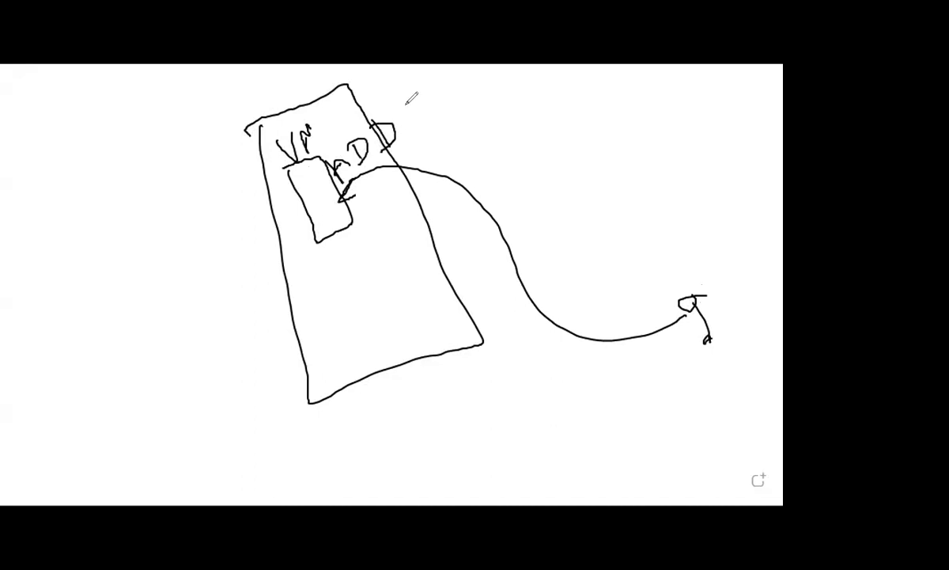
drag(407, 109, 406, 124)
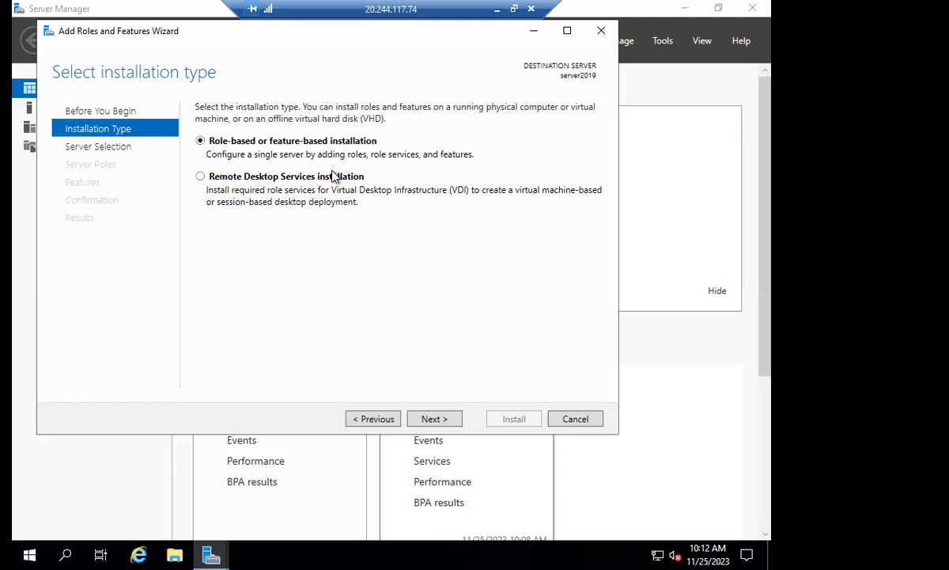
Keep role-based or feature-based installation, review server2019 as the destination from the server pool, and continue to the server roles.
click(450, 419)
click(449, 419)
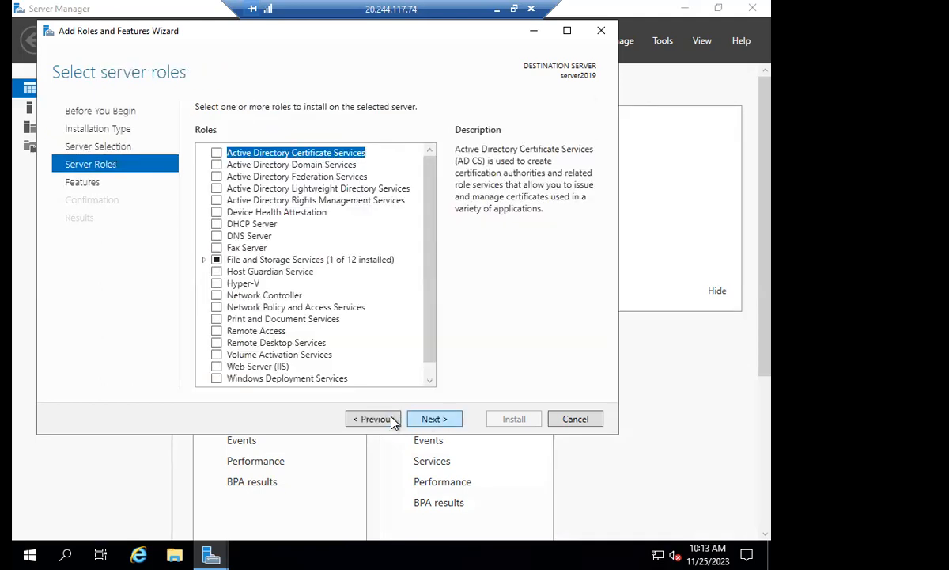
click(386, 419)
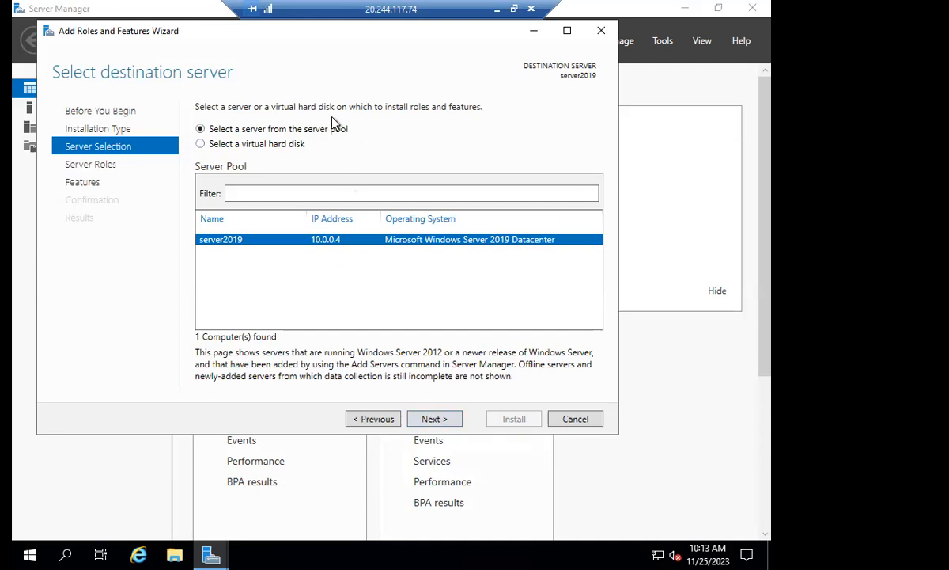
click(442, 422)
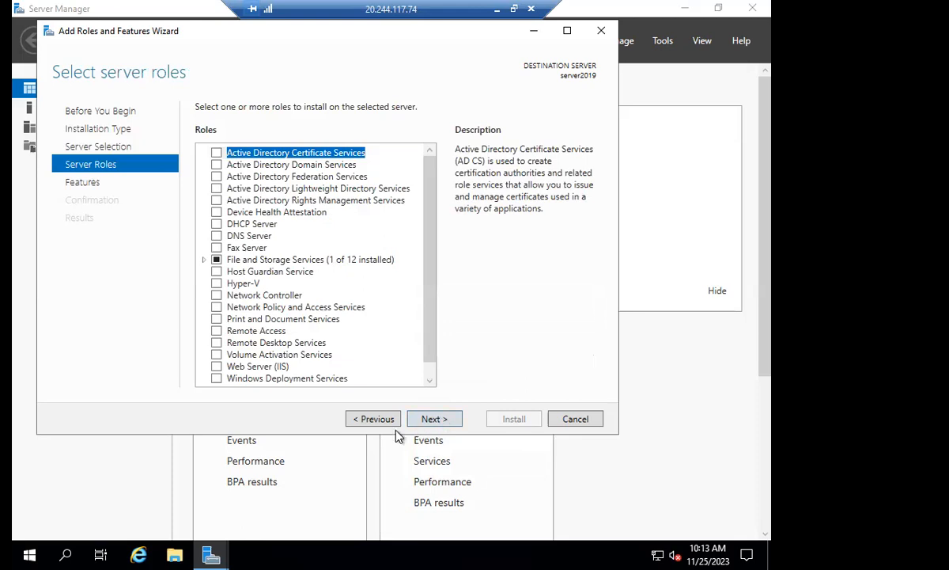
click(377, 421)
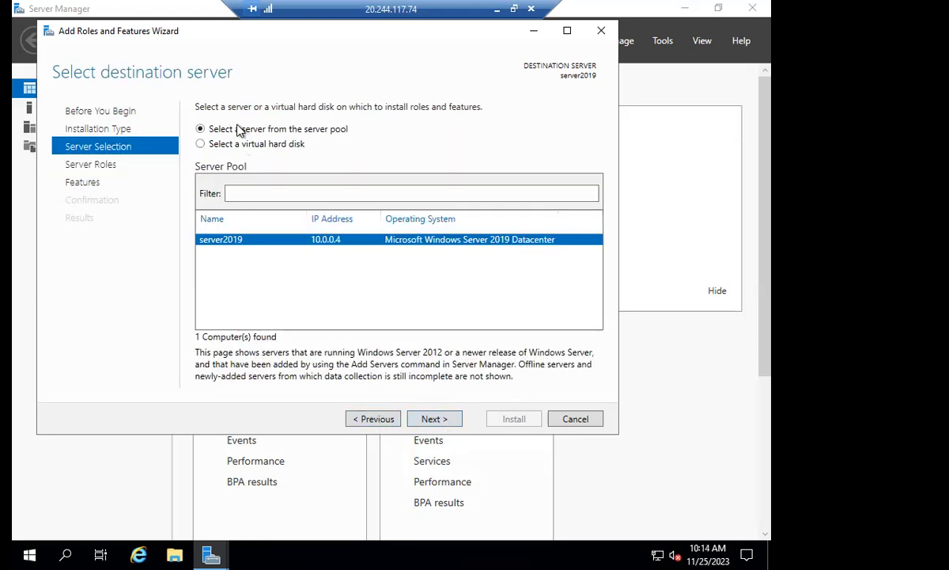
click(431, 422)
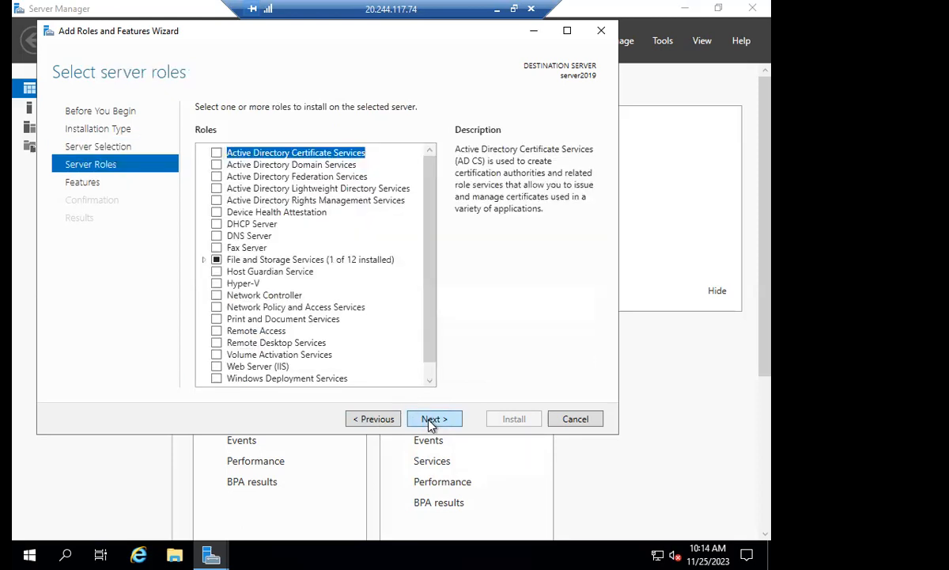
Select the Active Directory Domain Services role with its required features and start the installation with the default feature selection.
click(219, 169)
click(374, 361)
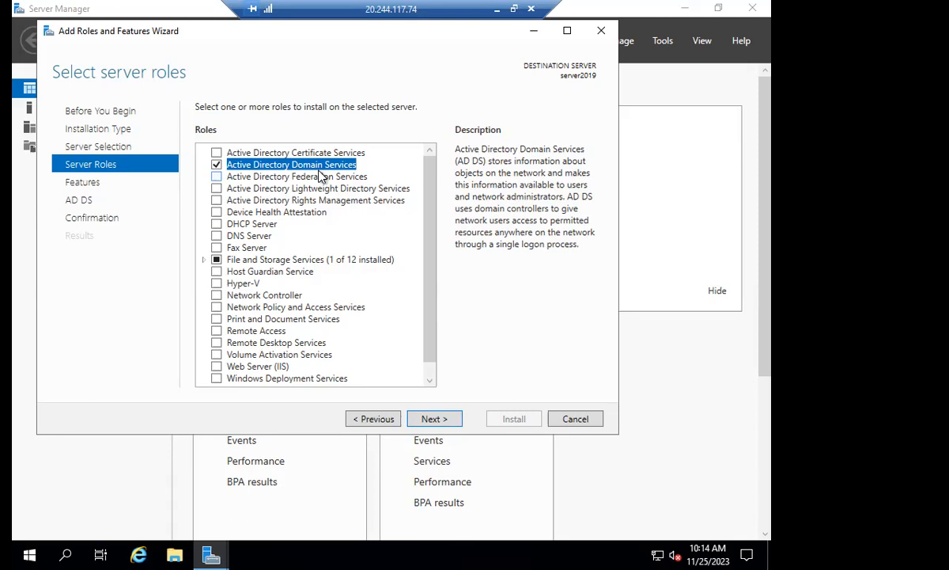
click(457, 422)
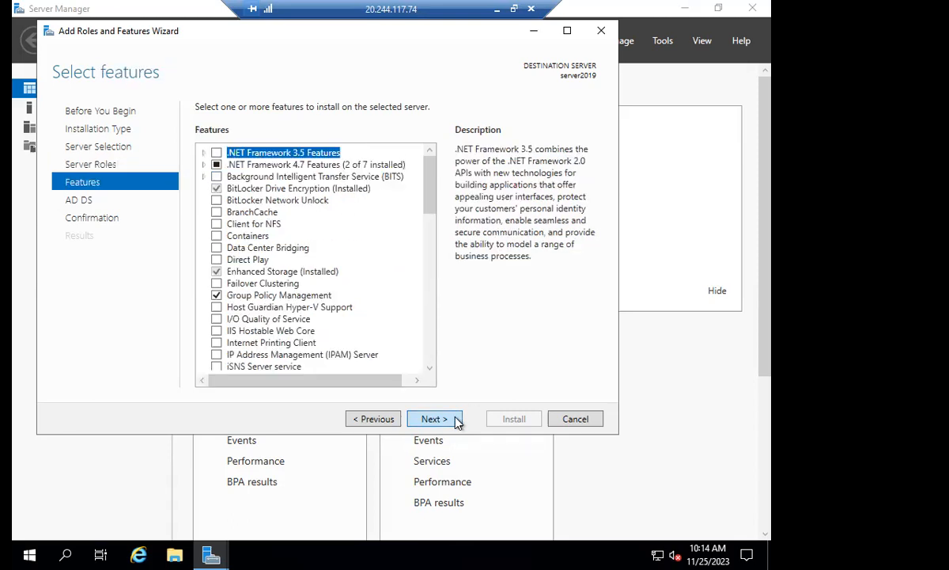
click(457, 422)
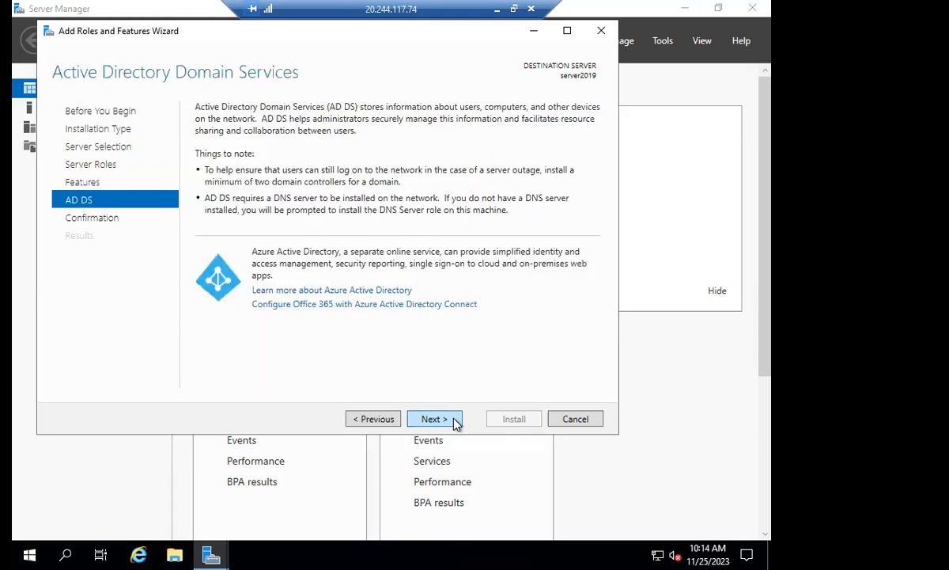
click(453, 421)
click(510, 419)
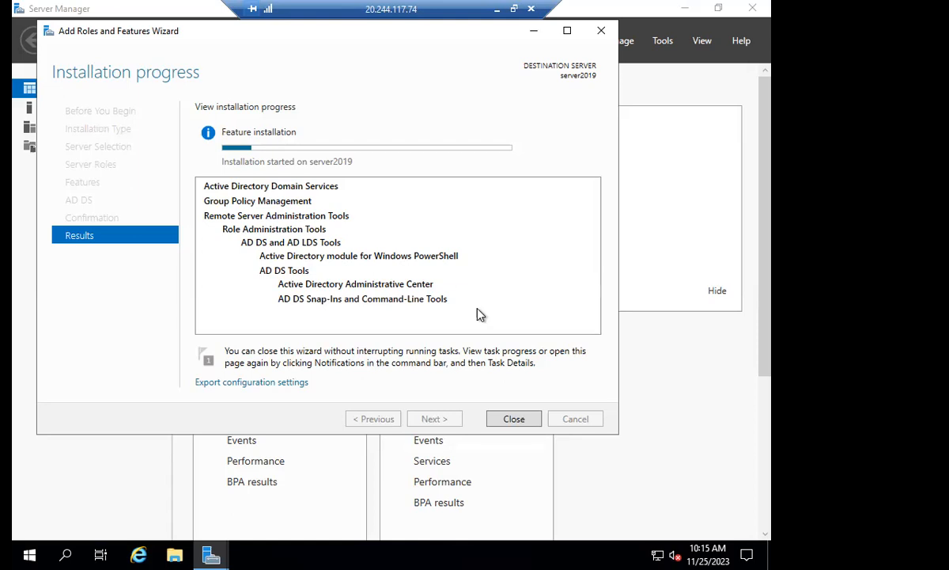
Switch to Paint and add the bold text "--role" beside the ADDS label inside the server box.
click(497, 9)
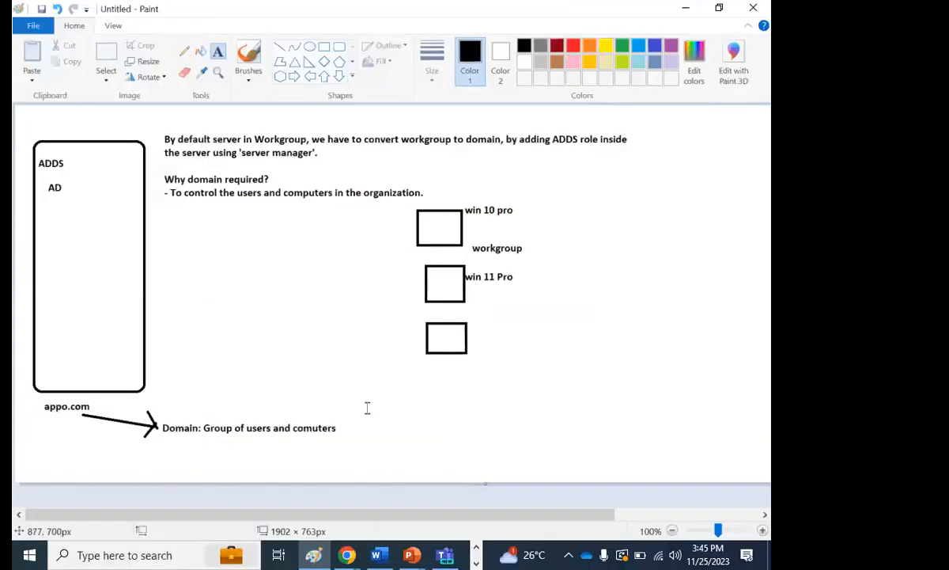
click(68, 159)
text(--role)
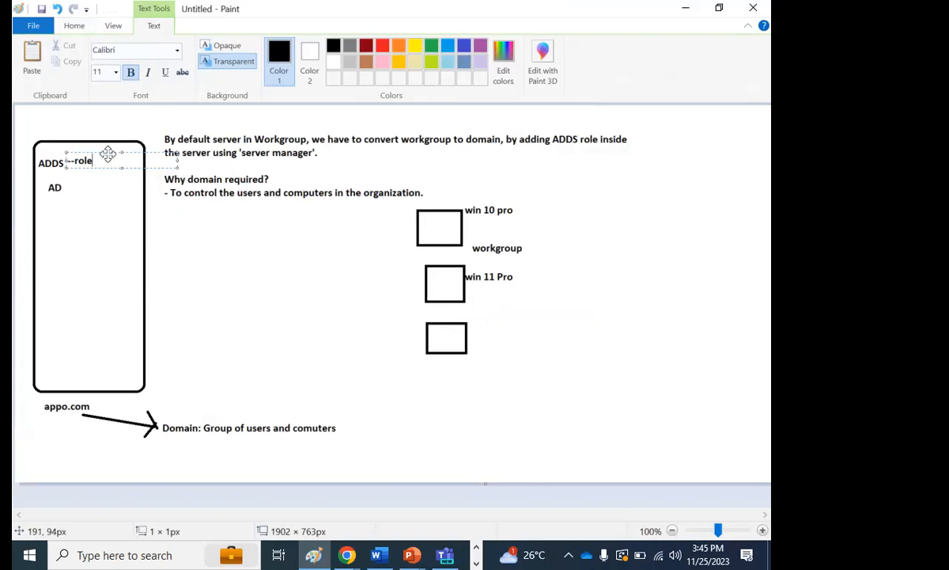
drag(107, 153, 108, 158)
click(179, 433)
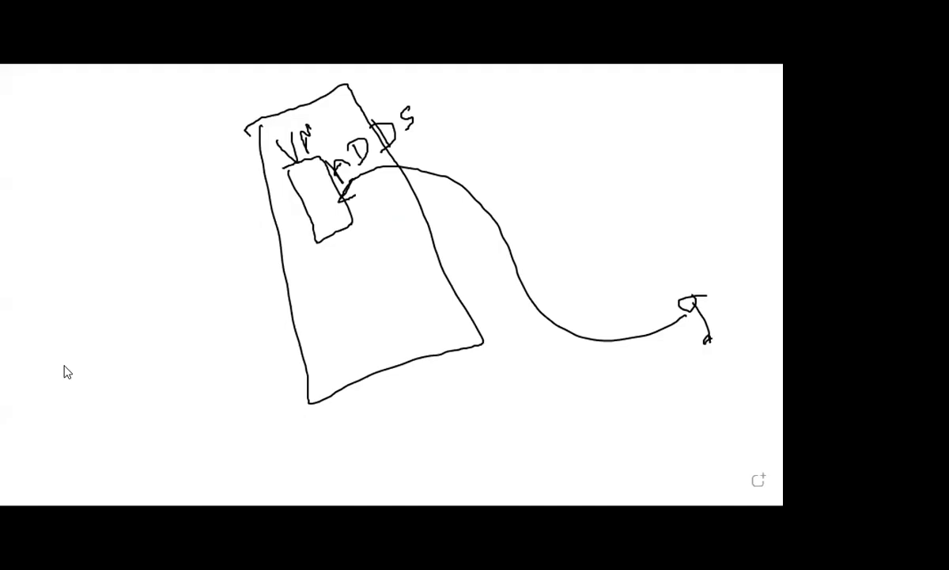
Clear the whiteboard sketch and draw a filled grey rectangle about 241 × 408, shifted toward the left side of the canvas.
click(118, 258)
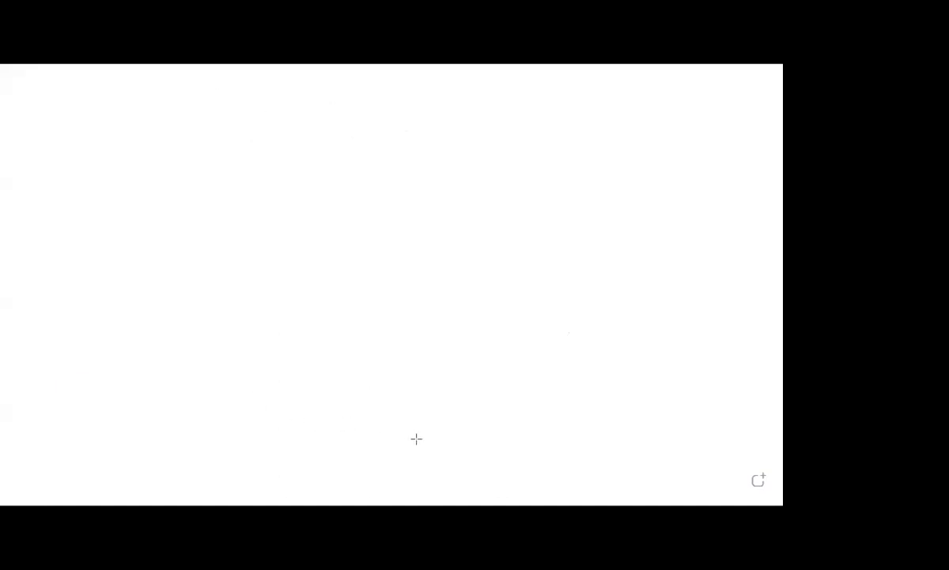
drag(210, 79, 419, 439)
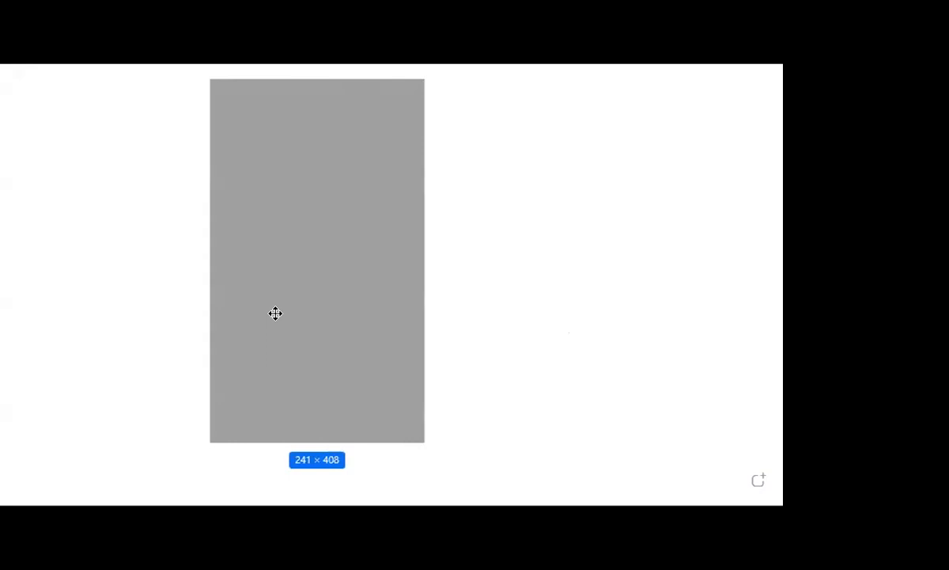
drag(276, 313, 210, 311)
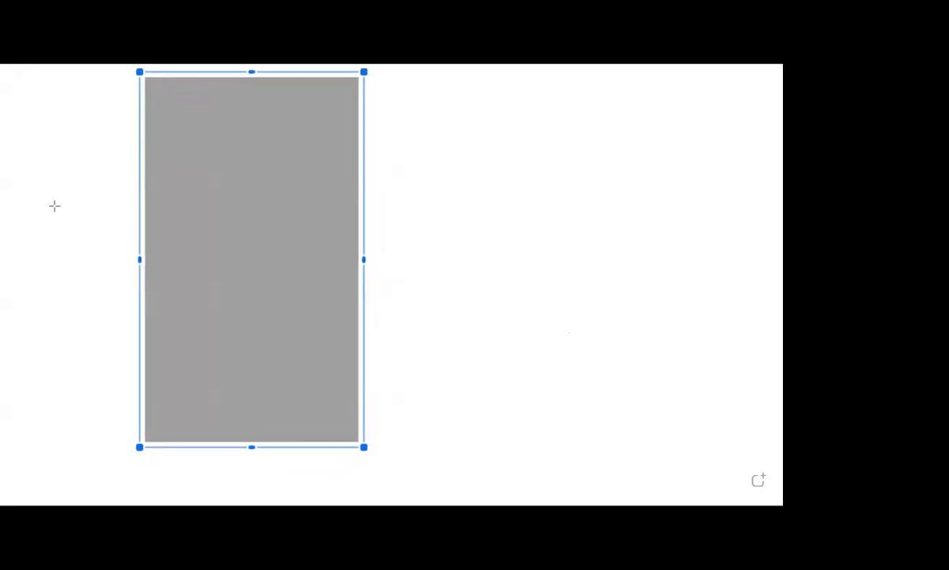
key(Escape)
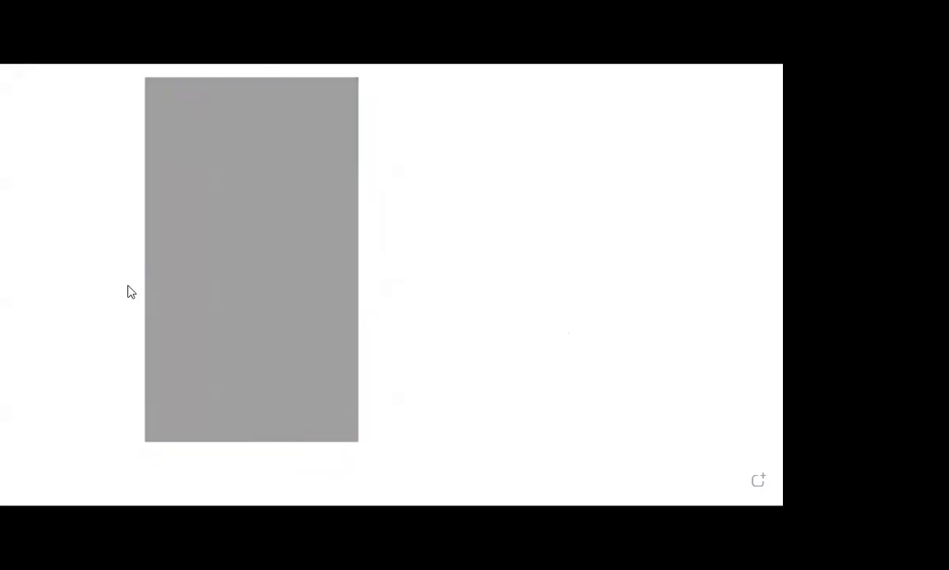
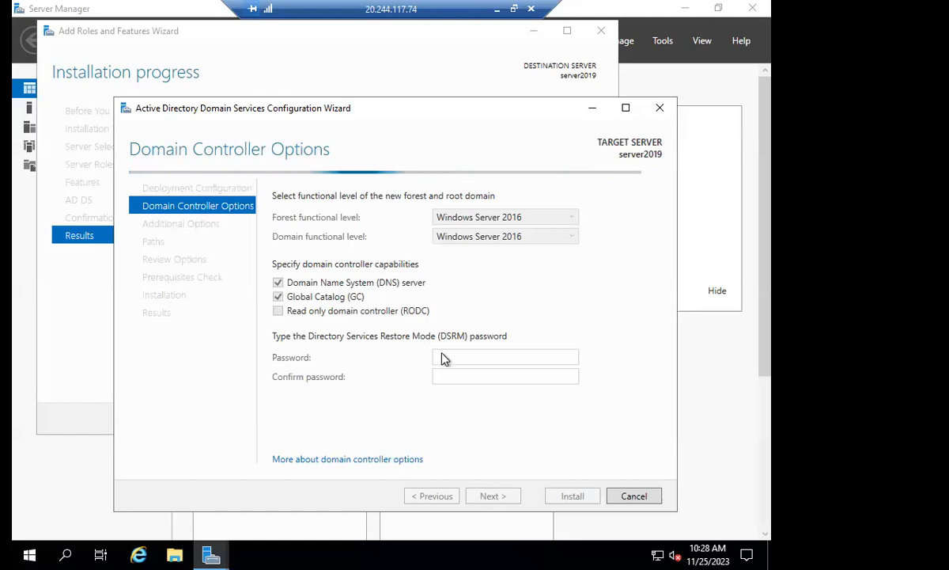
Enter and confirm the Directory Services Restore Mode password, keeping the default domain controller options, and continue to the DNS options.
click(463, 356)
text(•••••••••)
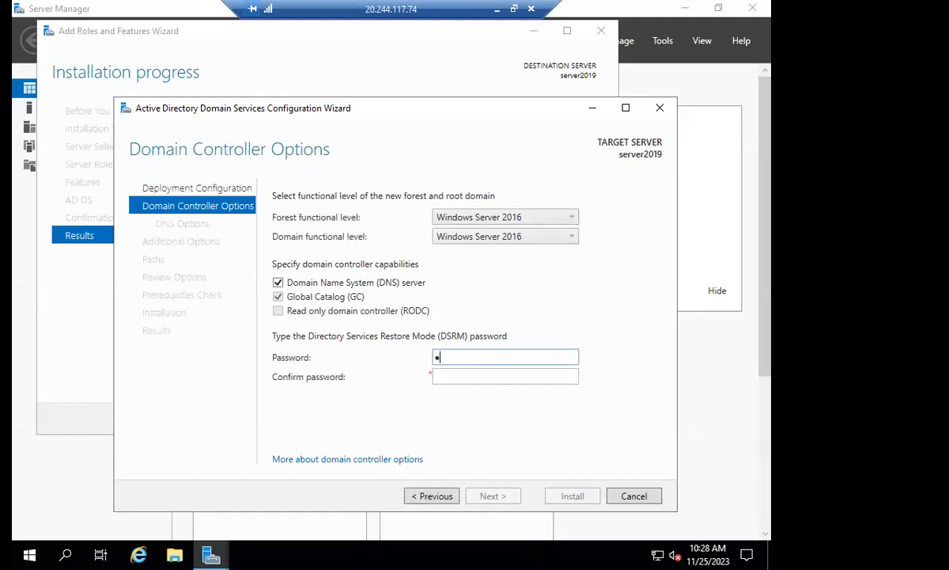
text(••••)
key(Tab)
text(•••••••••)
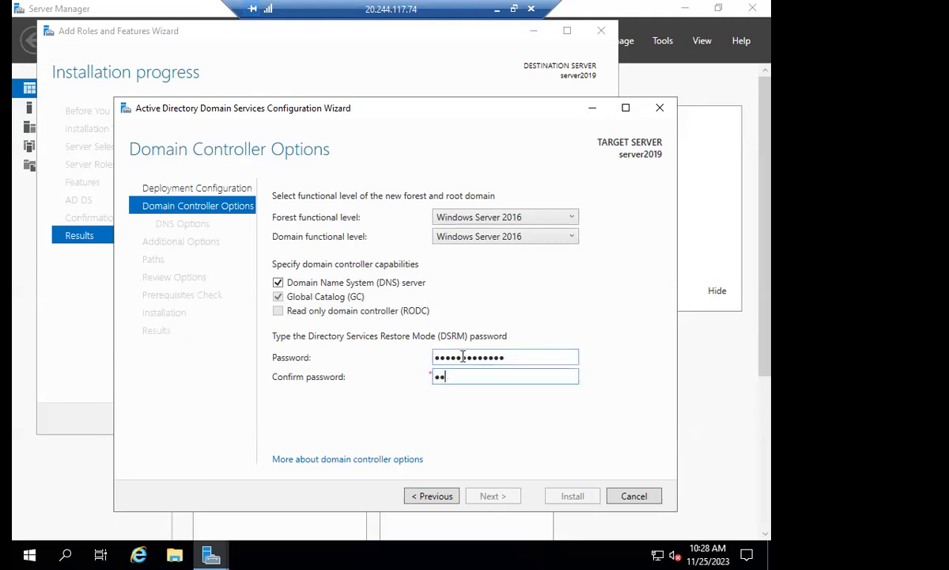
text(••••)
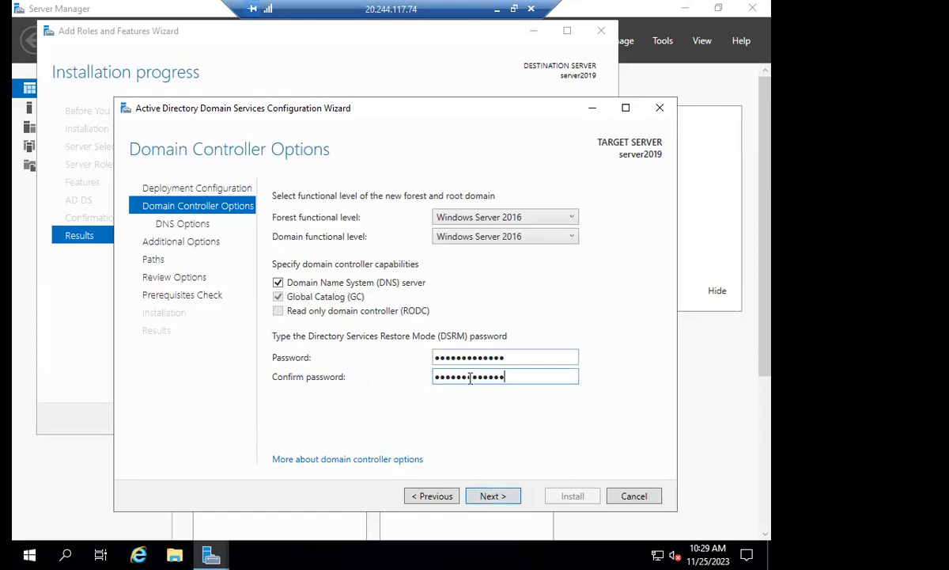
click(491, 496)
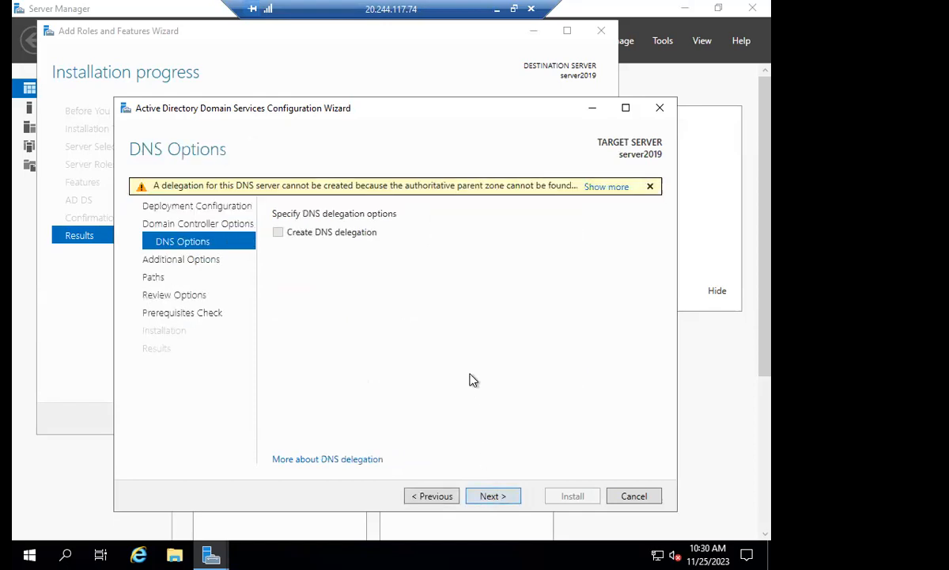
Continue without DNS delegation and keep APPO as the NetBIOS domain name, proceeding to the paths.
click(491, 496)
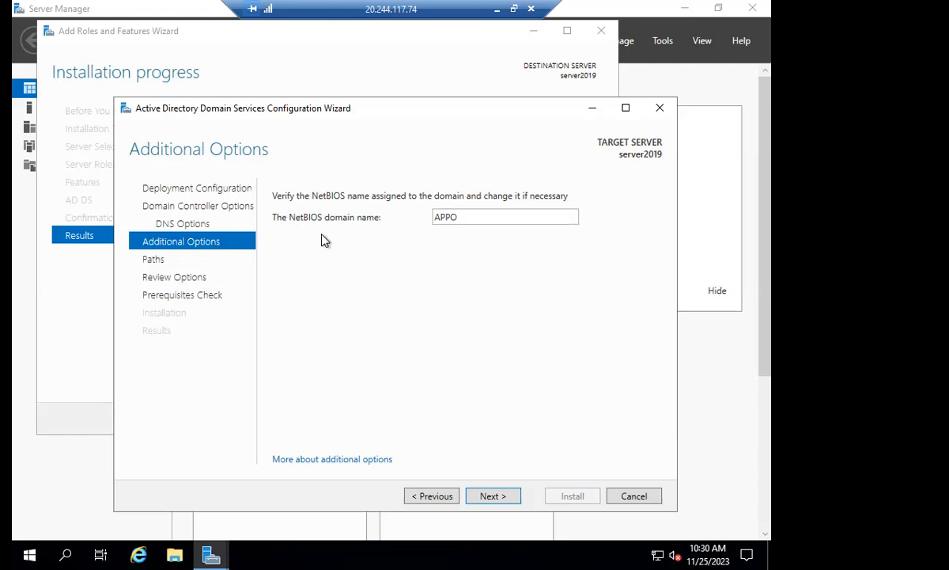
double_click(462, 216)
click(491, 497)
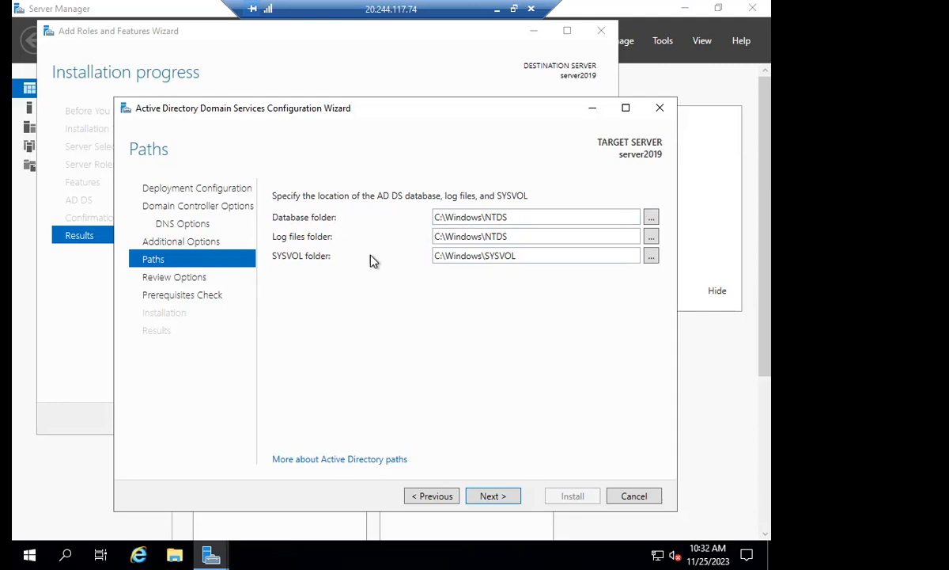
Review the database, log files and SYSVOL folder locations, keep the default paths, and continue to the options review.
double_click(477, 216)
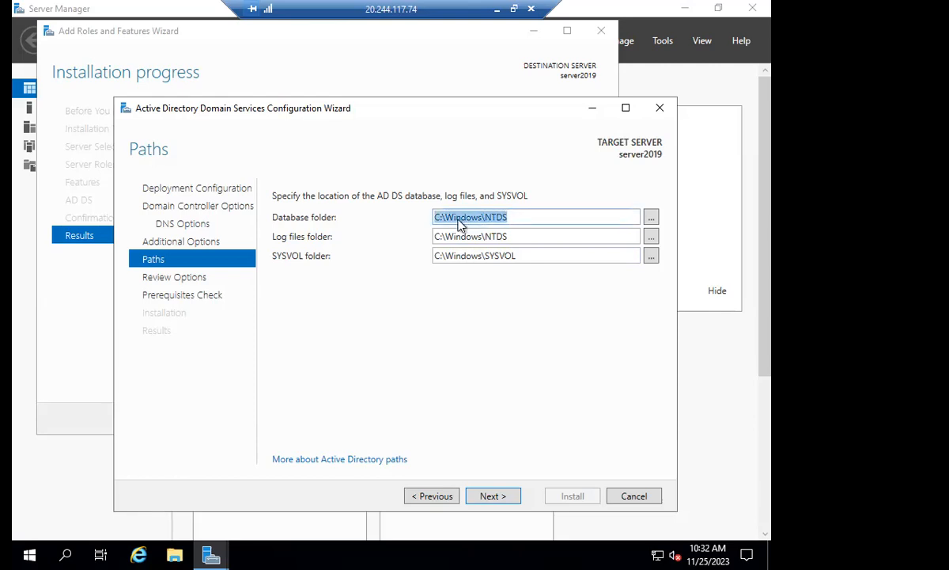
double_click(498, 218)
click(307, 236)
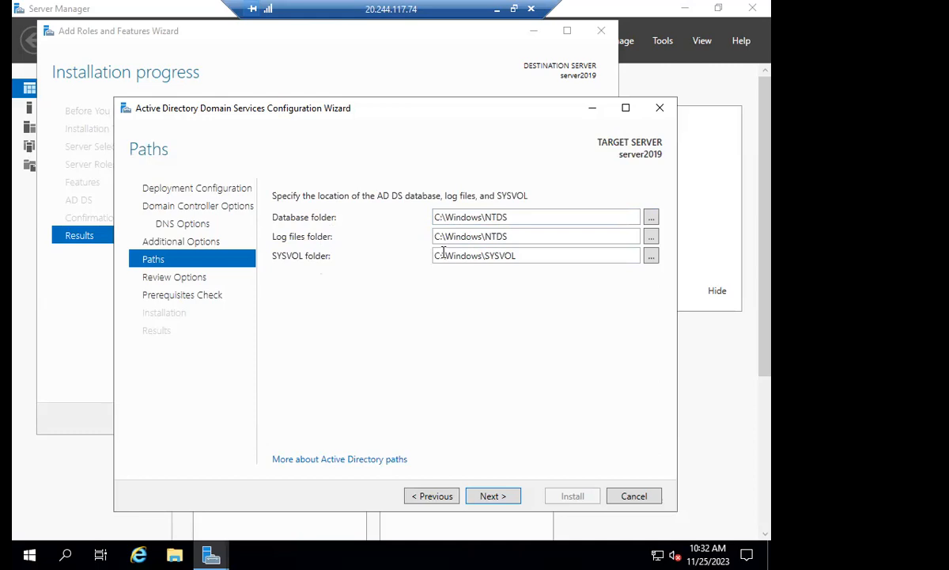
drag(522, 258, 455, 257)
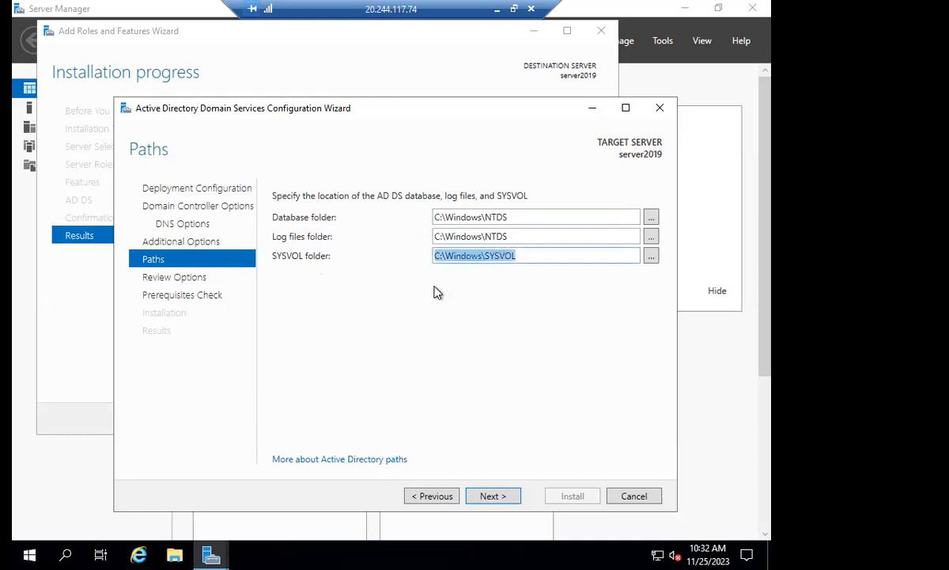
click(433, 288)
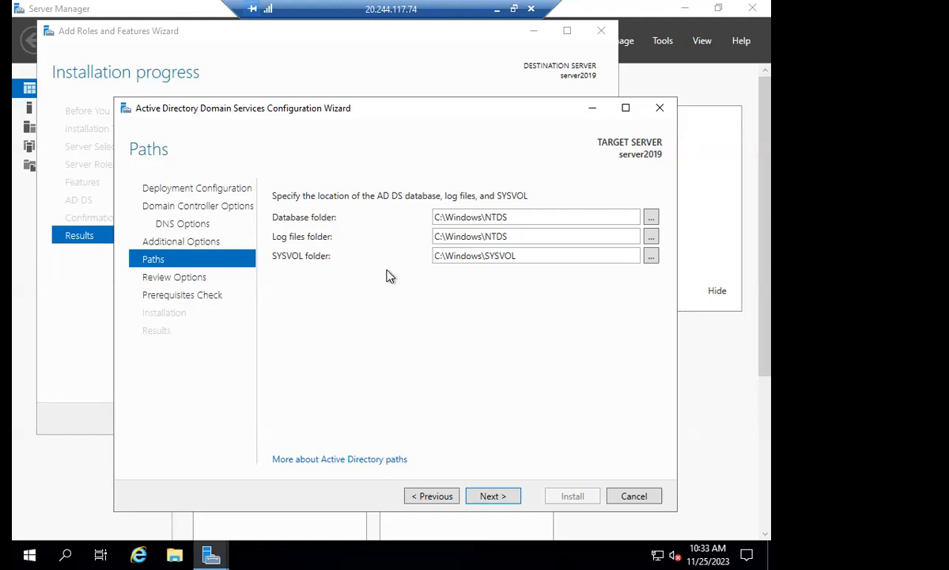
click(490, 498)
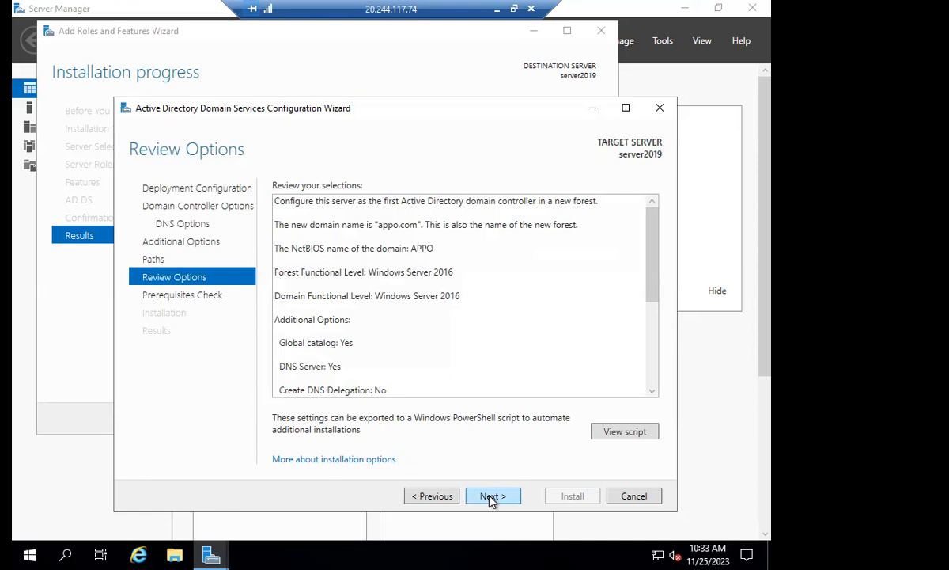
Accept the reviewed options and start the domain controller installation after the prerequisites check, then switch to the Paint diagram.
click(485, 496)
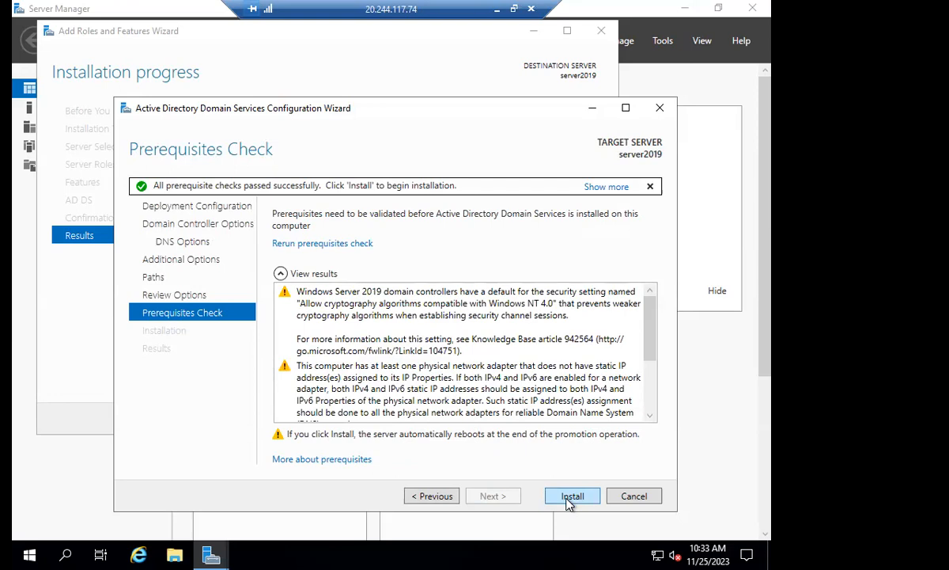
click(571, 497)
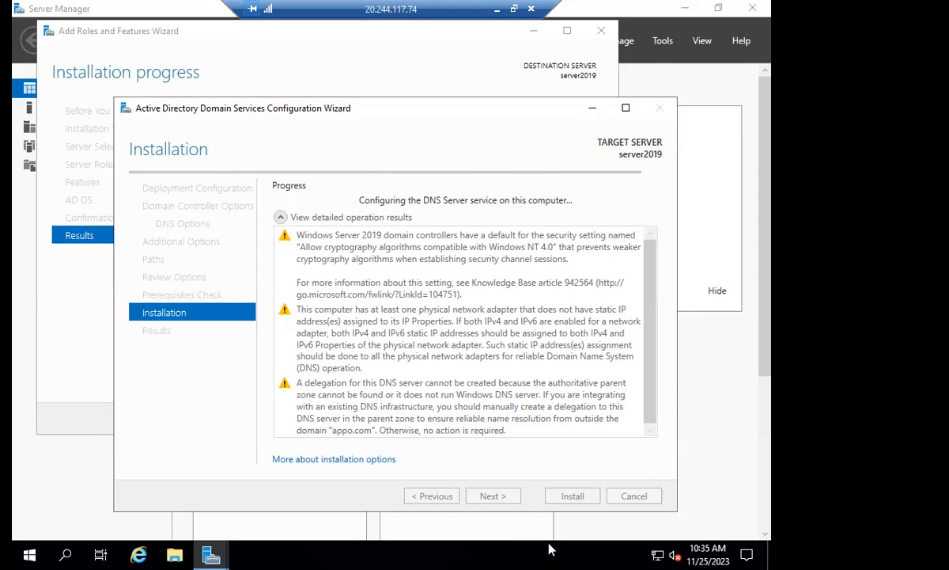
click(497, 10)
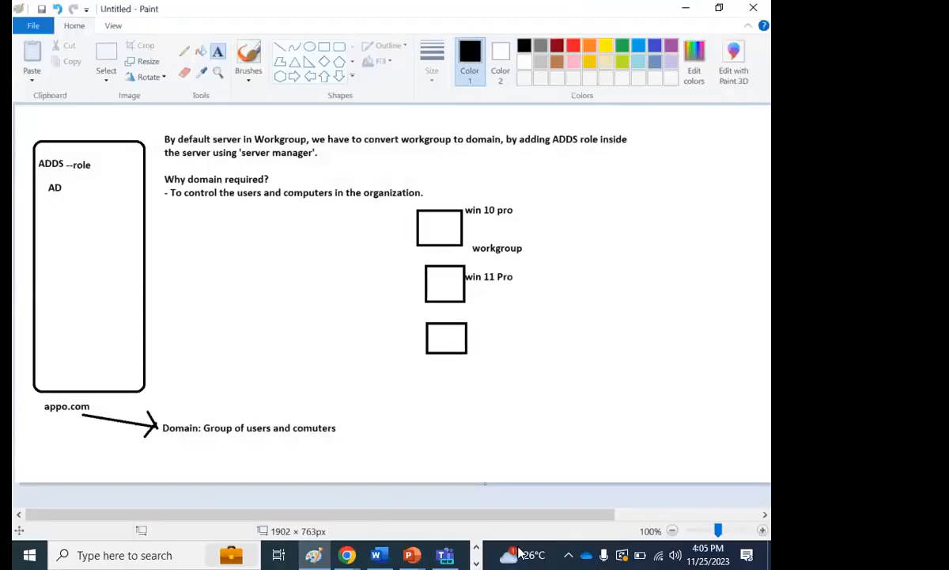
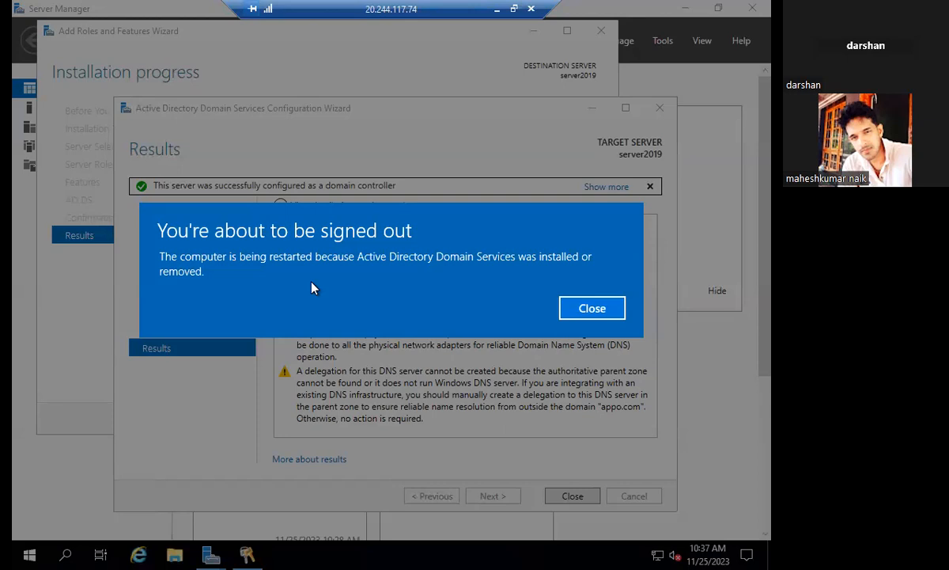
Dismiss the sign-out notice and close the Active Directory Domain Services configuration results.
click(594, 319)
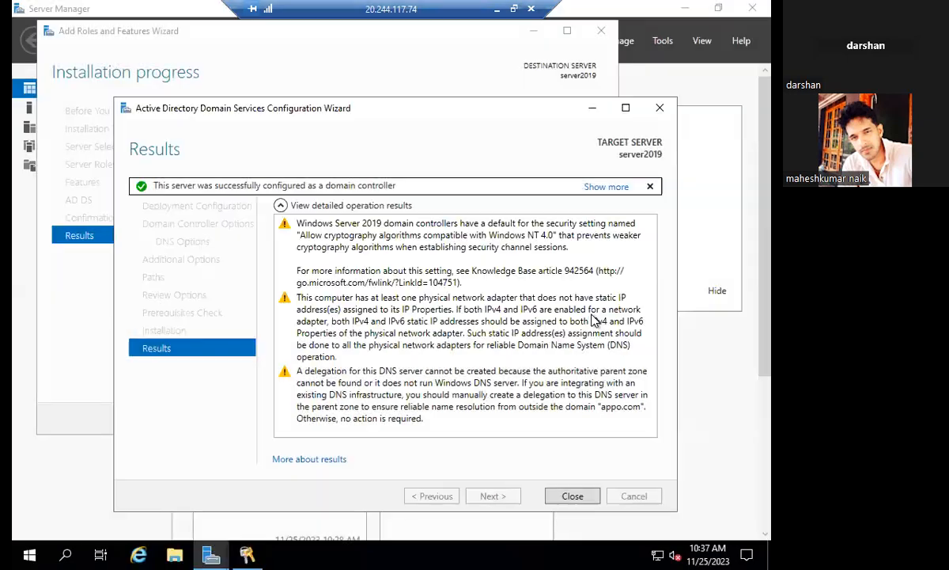
click(570, 494)
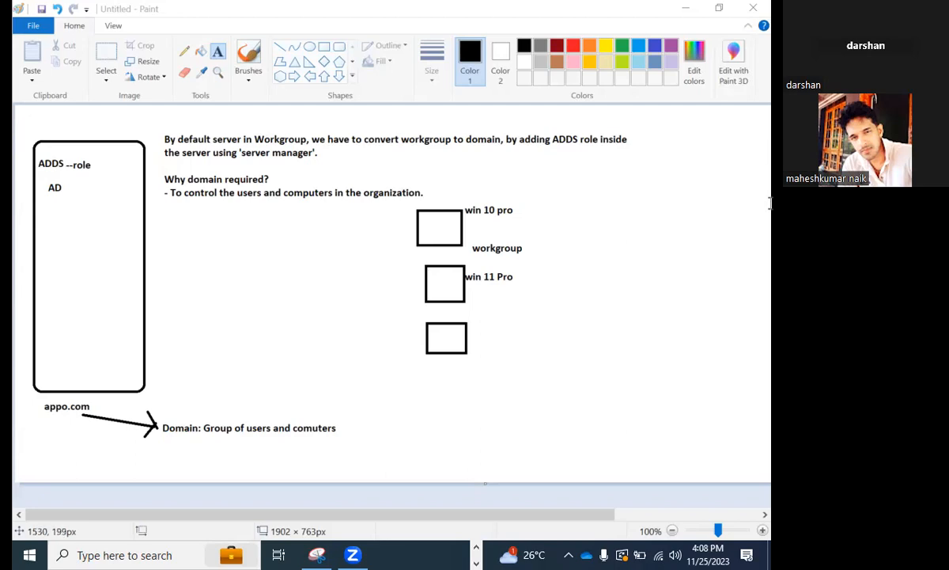
Switch to the Microsoft Edge window showing the server2019 virtual machine in the Azure portal.
click(475, 558)
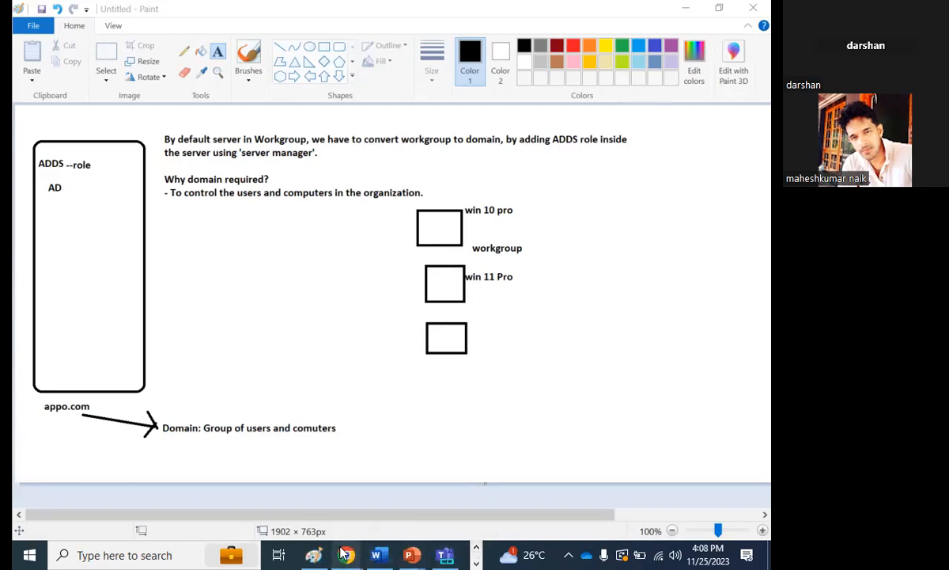
mouse_move(346, 554)
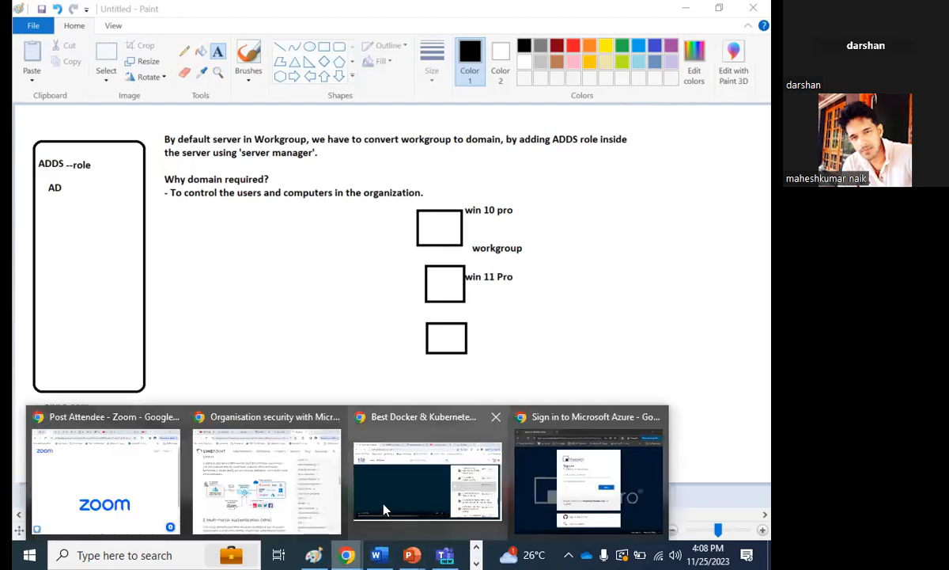
click(475, 547)
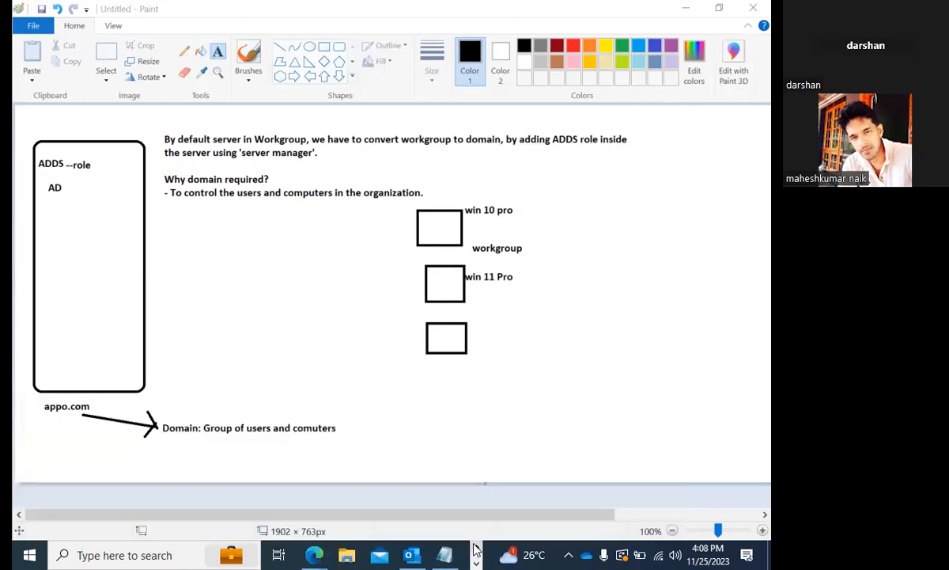
mouse_move(314, 553)
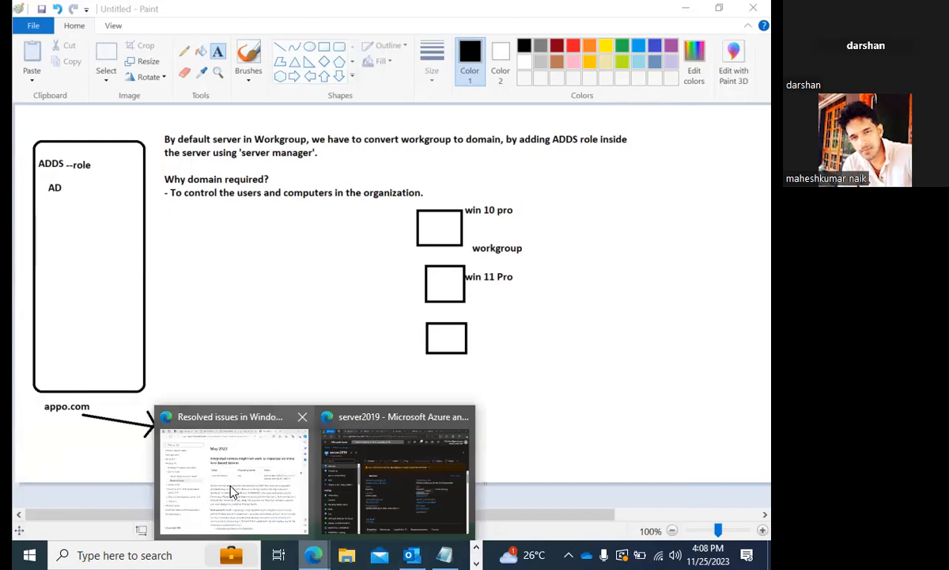
click(396, 471)
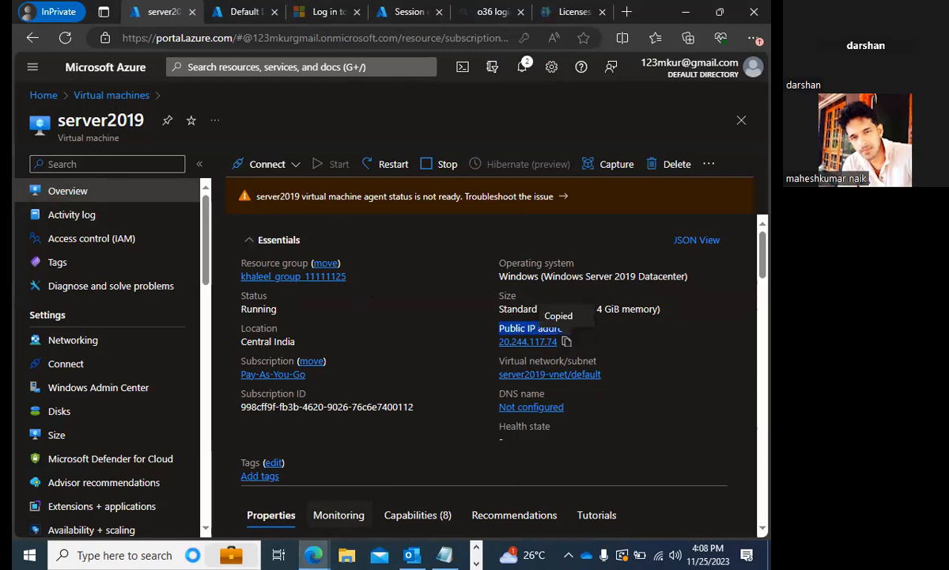
Launch Remote Desktop Connection and connect to 20.244.117.74, entering the account password and continuing past the connection prompt.
key(super)
text(re)
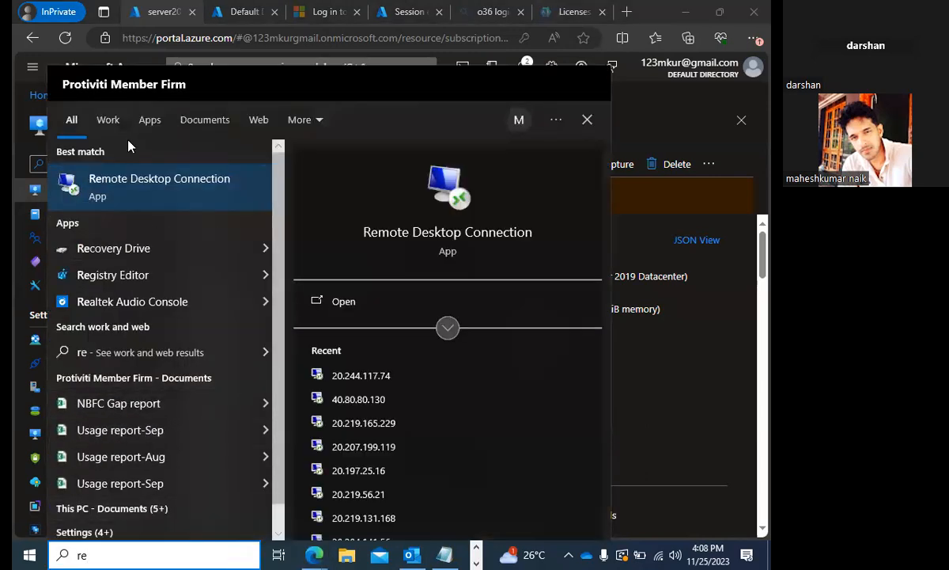
click(126, 176)
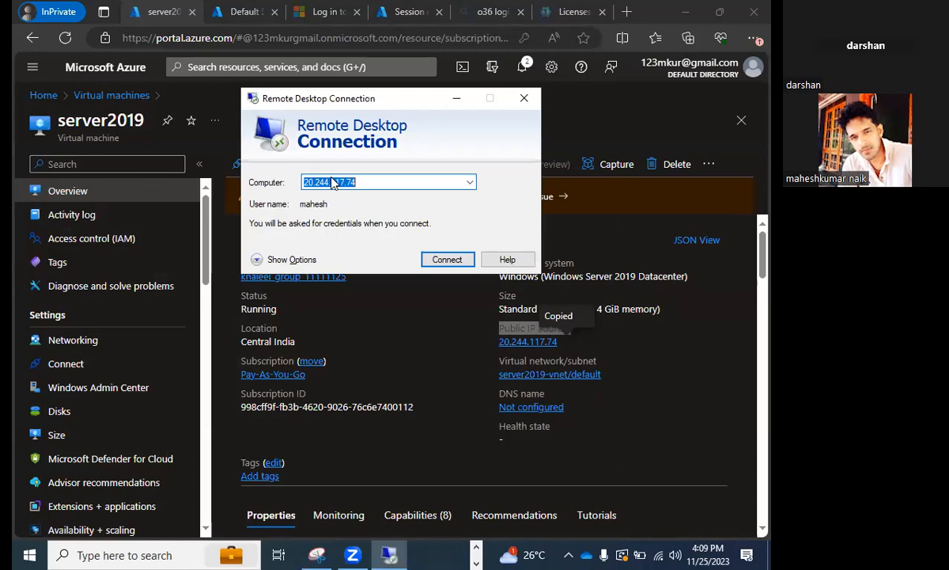
click(445, 259)
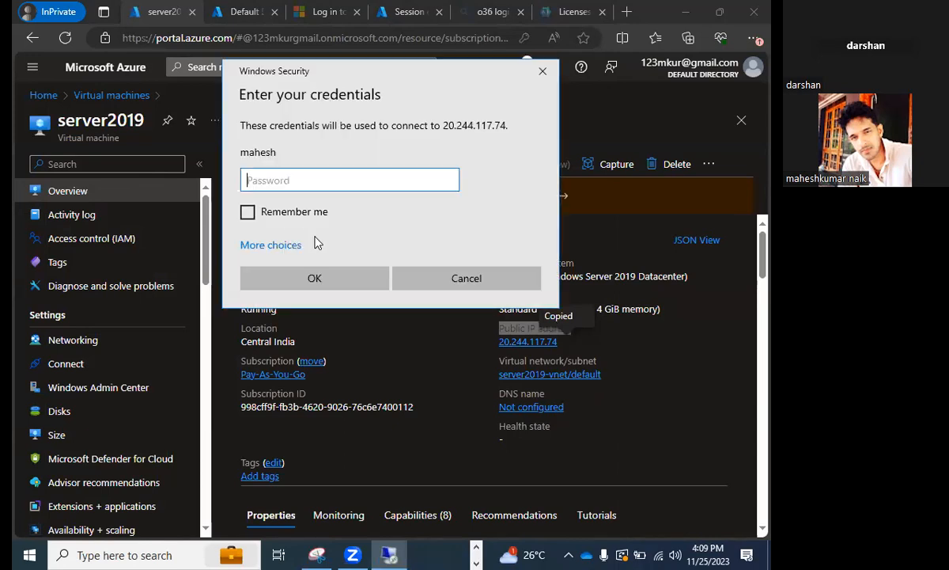
key(Caps_Lock)
text(*********)
key(Return)
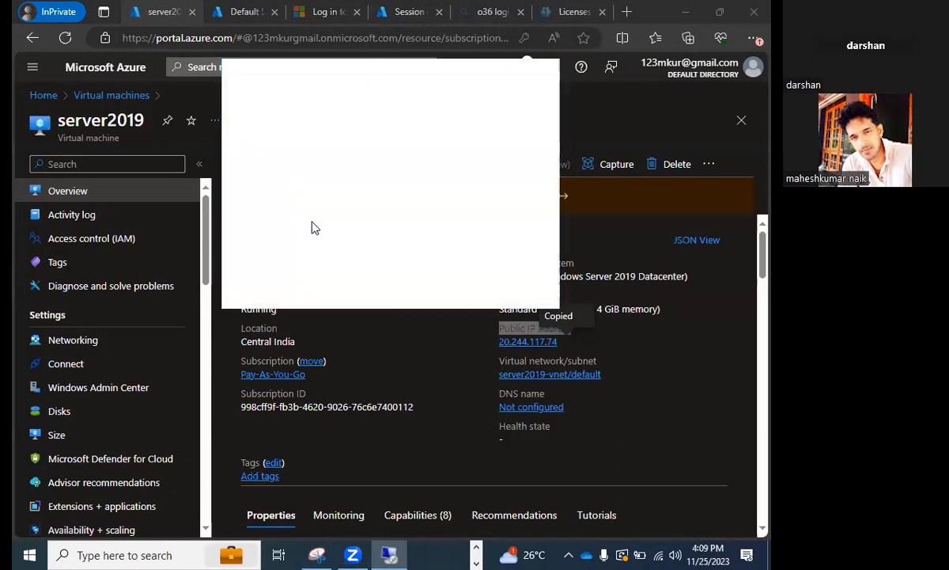
click(427, 310)
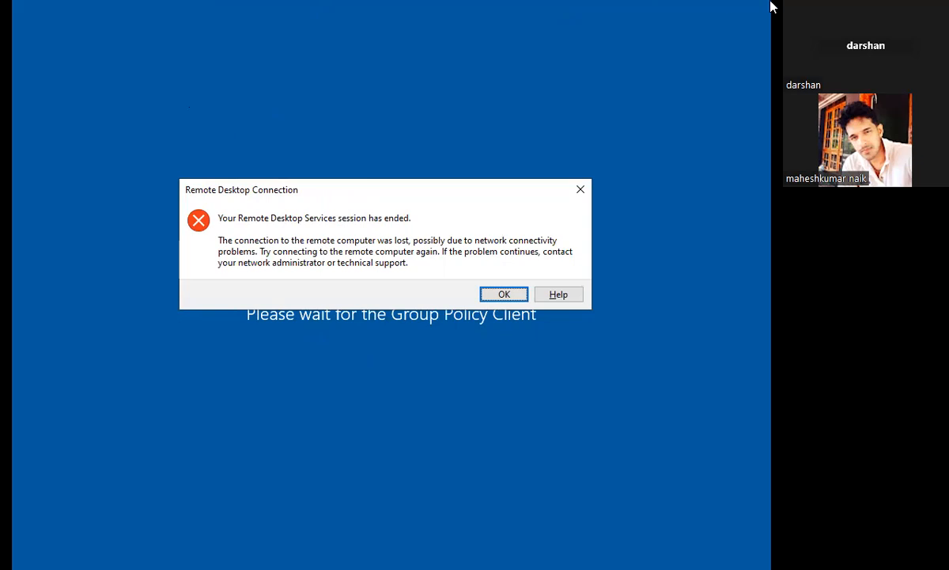
Dismiss the ended-session error and reconnect to 20.244.117.74 with the account password, continuing past the connection prompt.
click(515, 296)
click(453, 263)
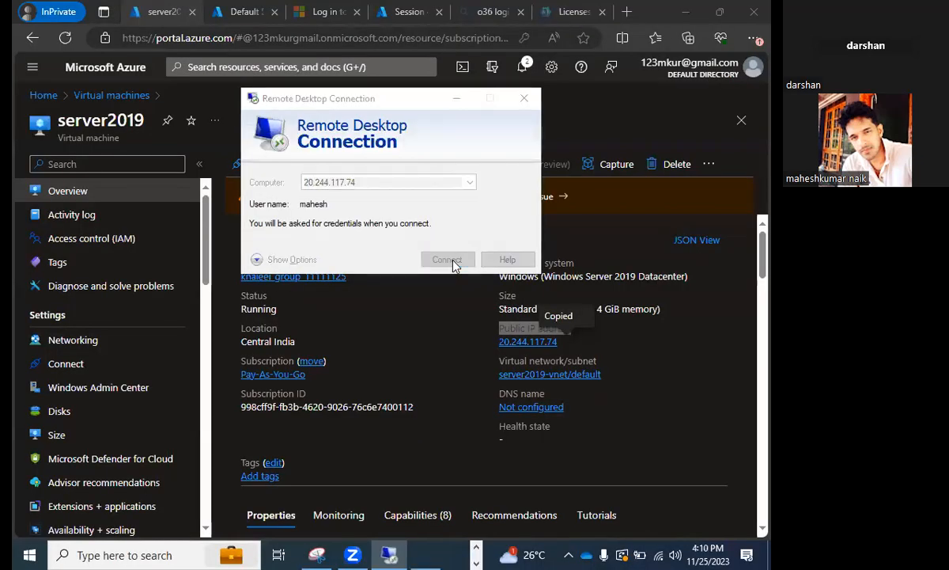
key(Caps_Lock)
text(●)
key(Caps_Lock)
text(●●●●●●●●●●●)
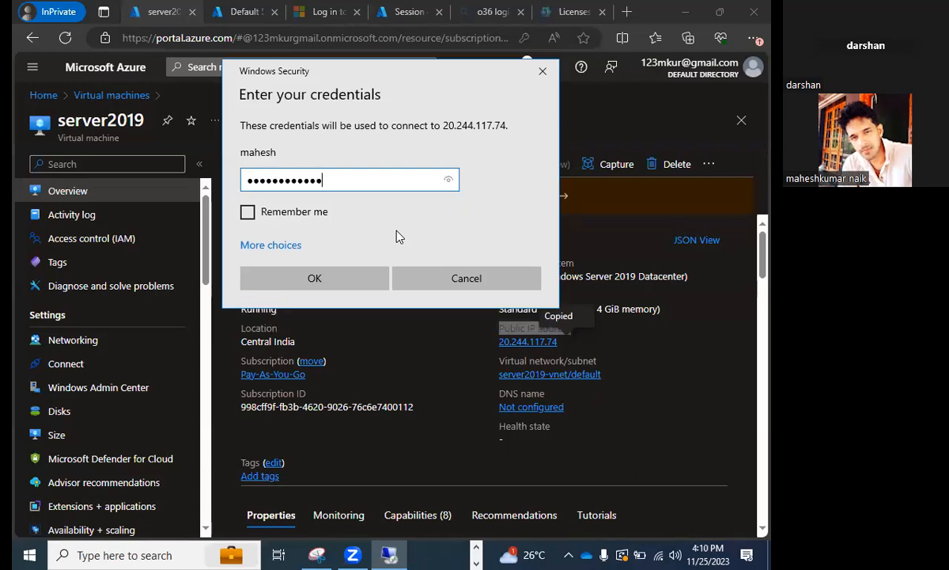
key(Return)
click(437, 311)
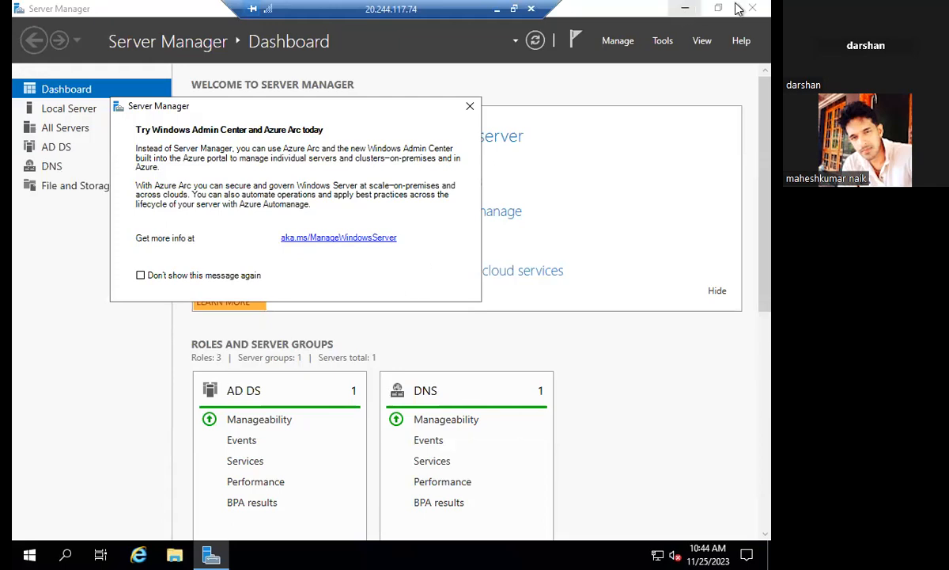
Close the Windows Admin Center notice and examine the local server's properties in Server Manager for its domain.
click(469, 107)
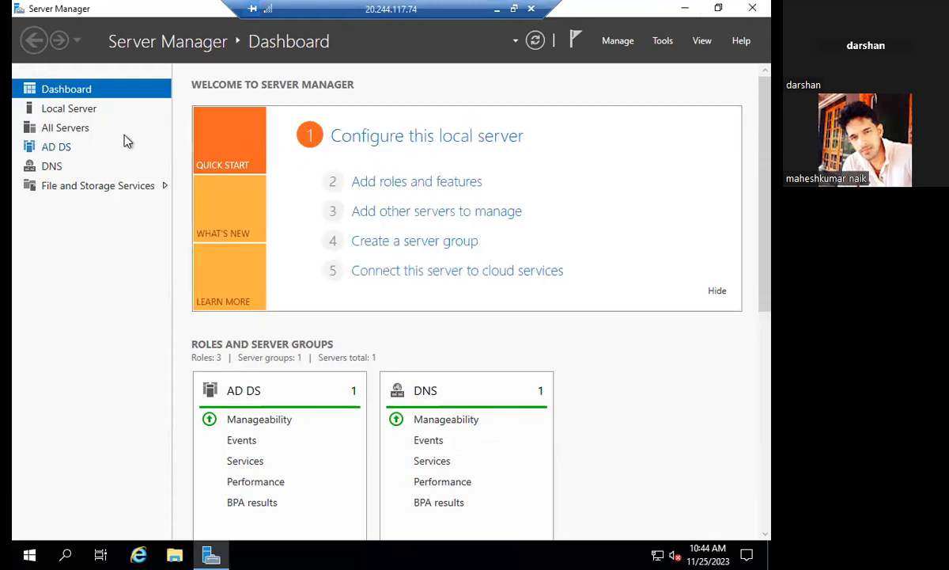
click(80, 115)
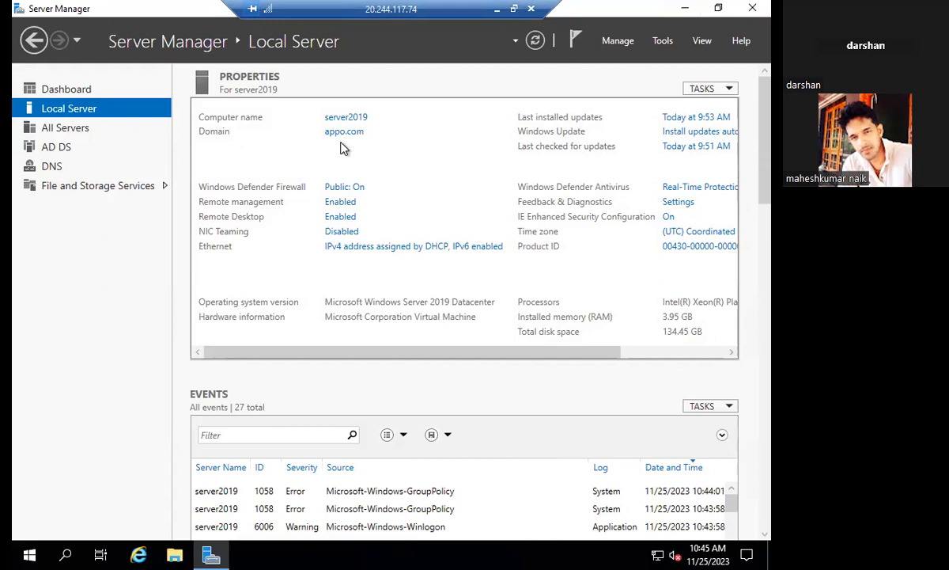
Disconnect the remote session with server2019 and return to the Azure portal.
click(531, 9)
click(438, 309)
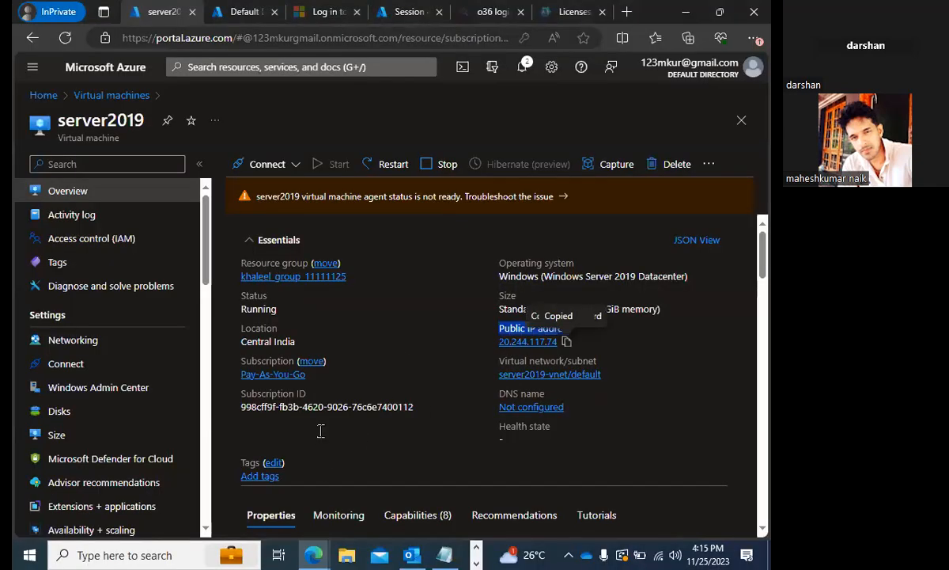
Select every resource in the Azure portal's All resources list, including the server2019 virtual machine, and start deleting them.
click(38, 95)
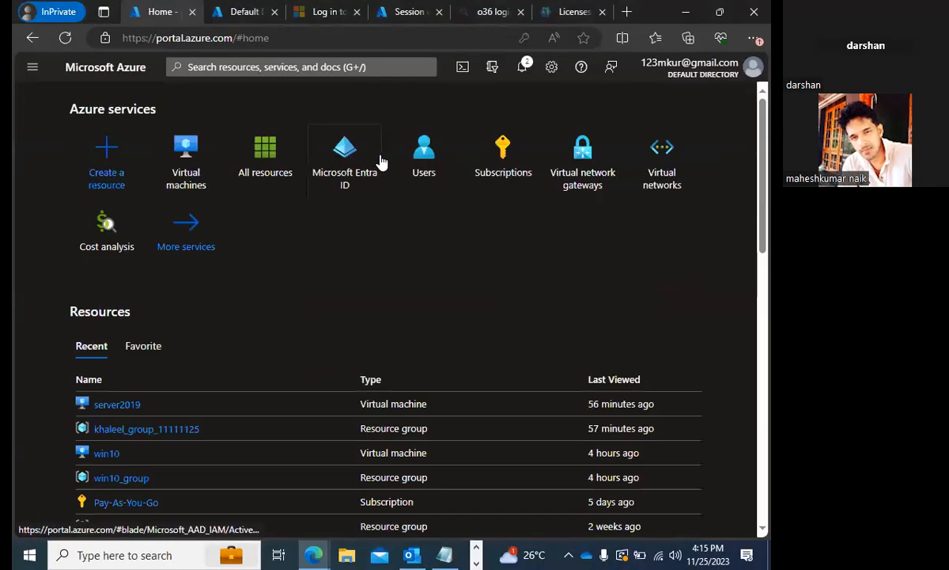
click(269, 164)
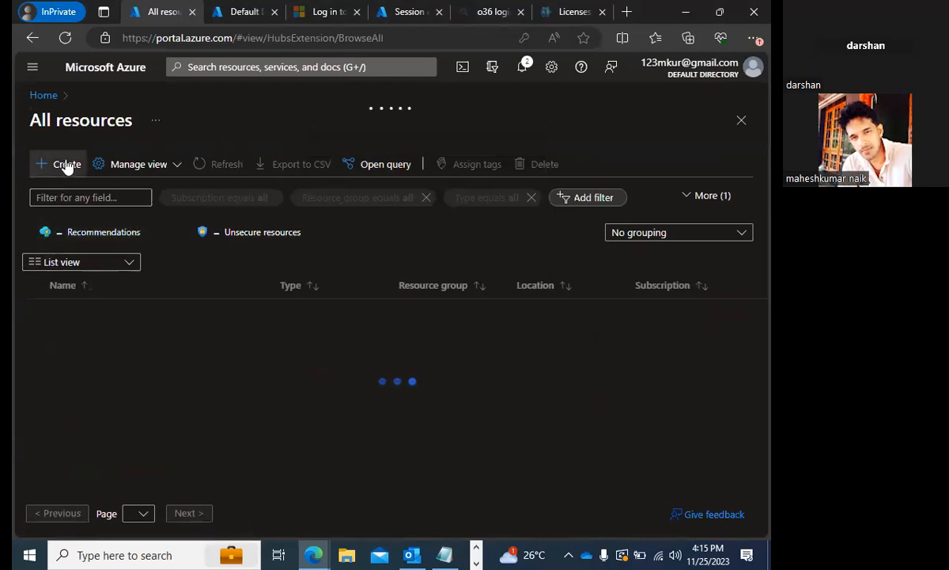
click(37, 286)
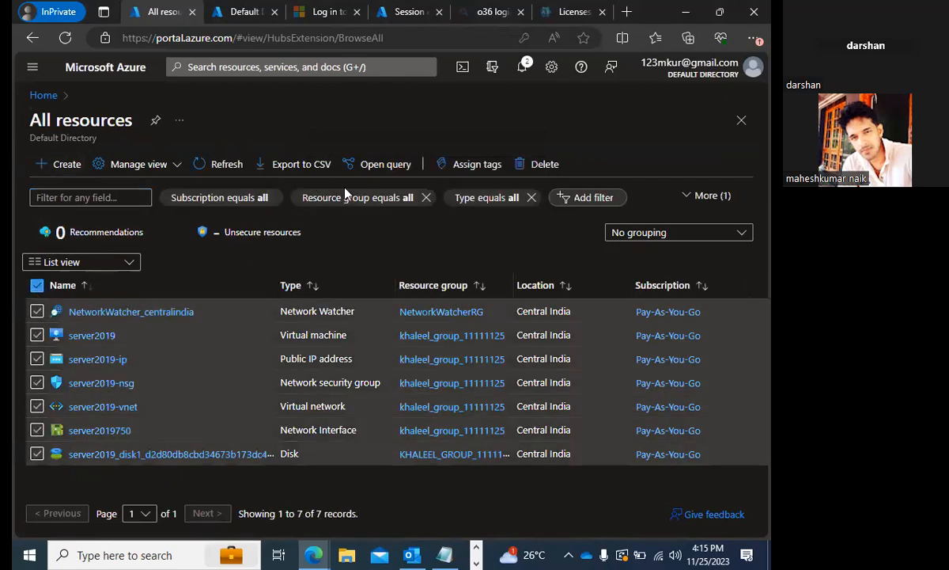
click(544, 166)
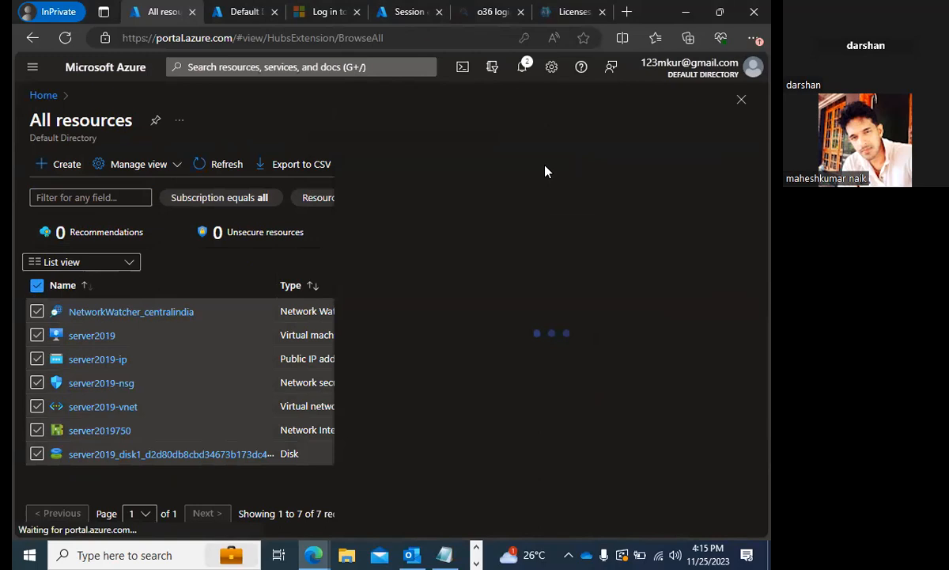